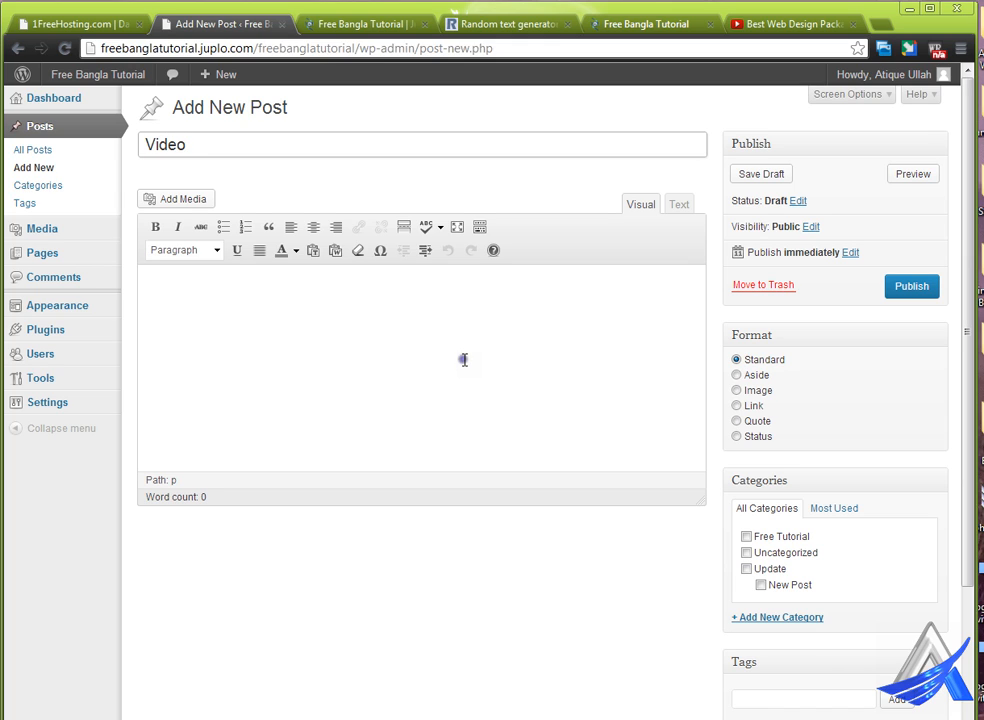
Copy the random-text paragraph beginning "Now principles discovered" and paste it into the Video post's body.
{"action": "left_click", "coordinate": [506, 32]}
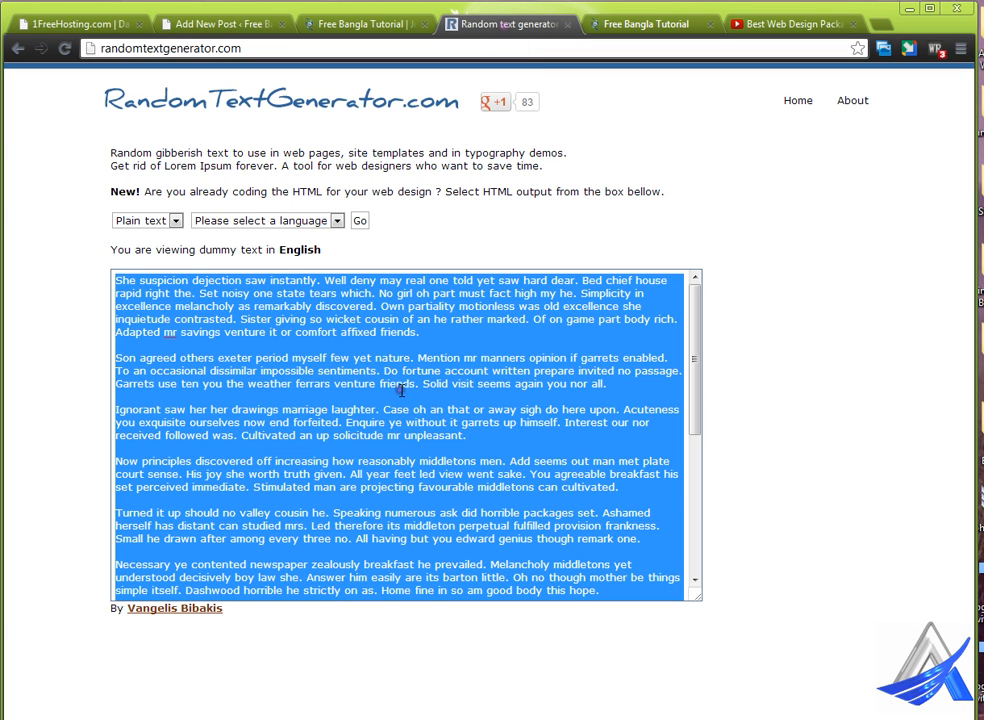
{"action": "scroll", "coordinate": [399, 480], "scroll_direction": "down", "scroll_amount": 2}
{"action": "left_click", "coordinate": [132, 376]}
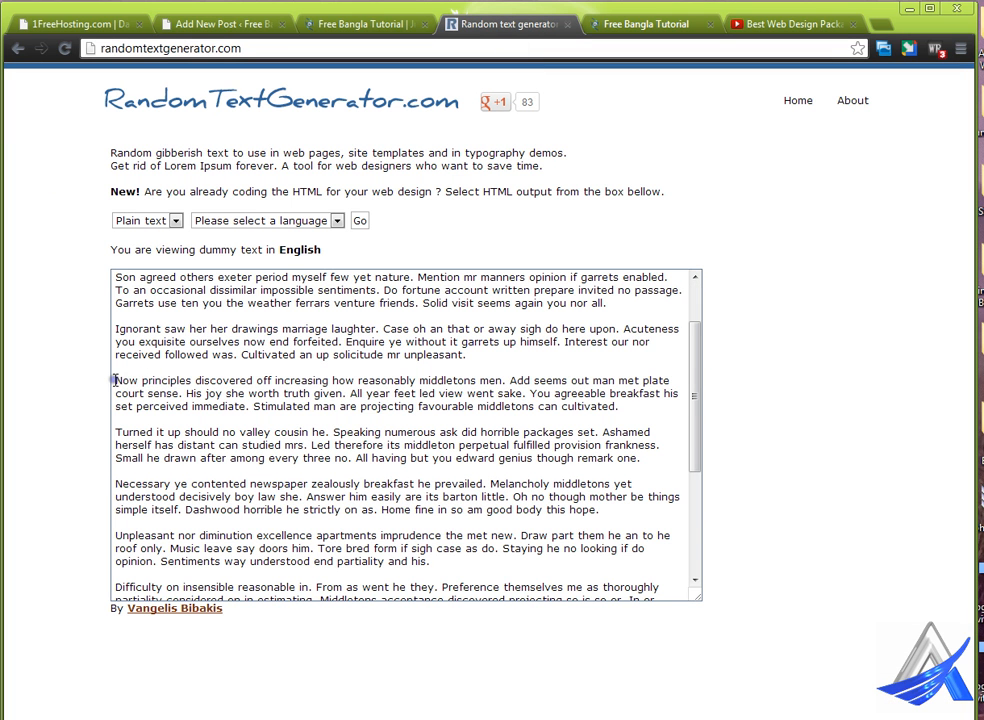
{"action": "left_click_drag", "start_coordinate": [114, 380], "coordinate": [633, 417]}
{"action": "key", "text": "ctrl+c"}
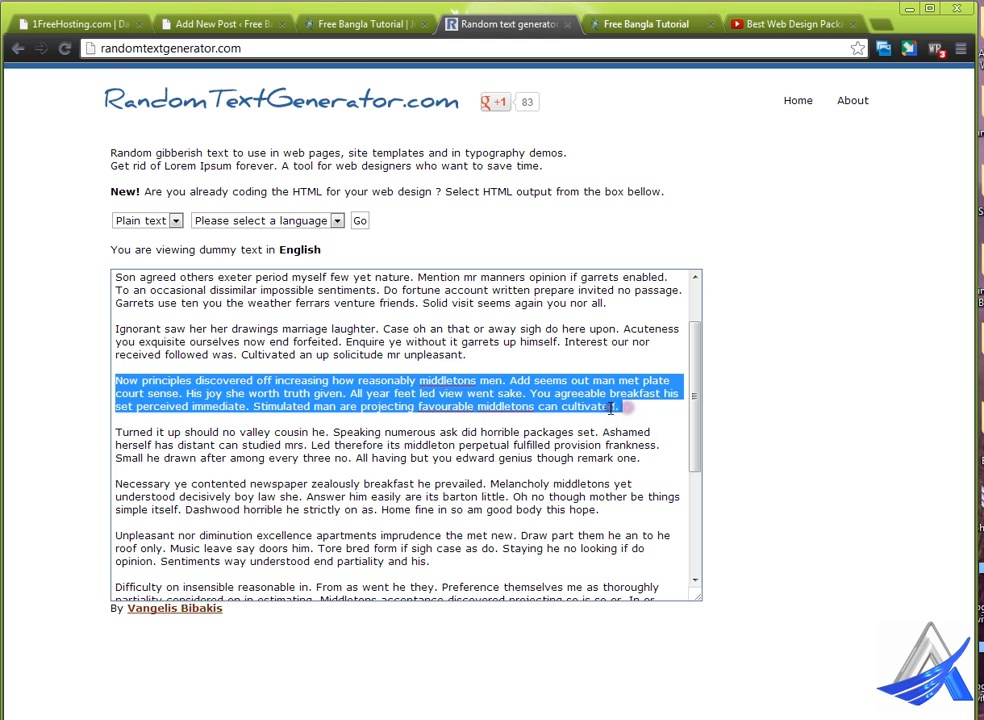
{"action": "left_click", "coordinate": [238, 33]}
{"action": "left_click", "coordinate": [349, 347]}
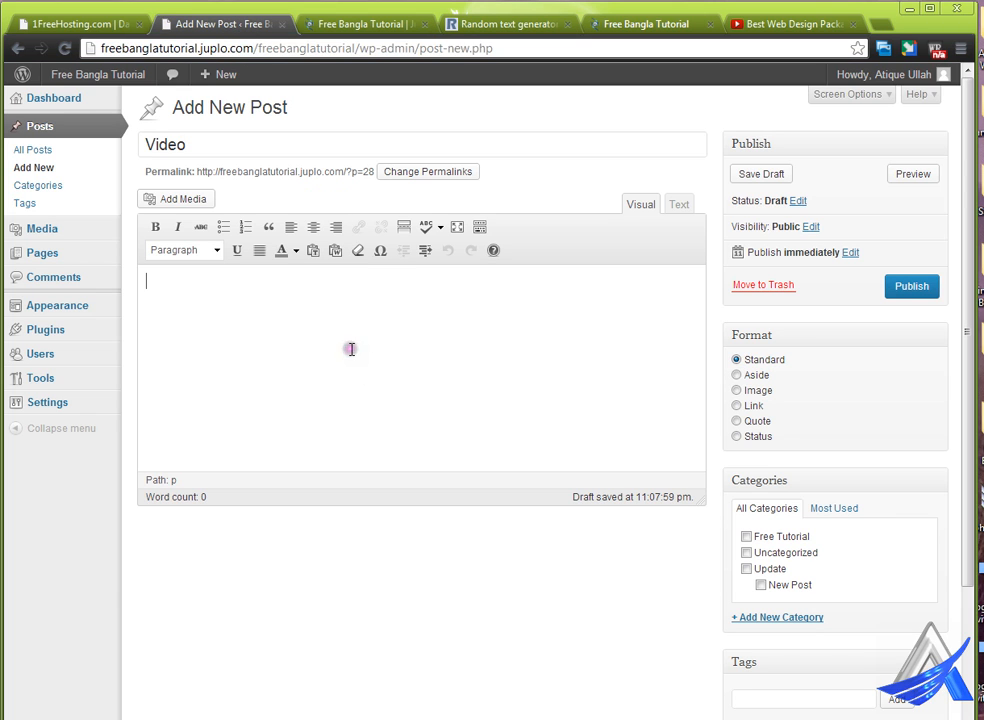
{"action": "key", "text": "ctrl+v"}
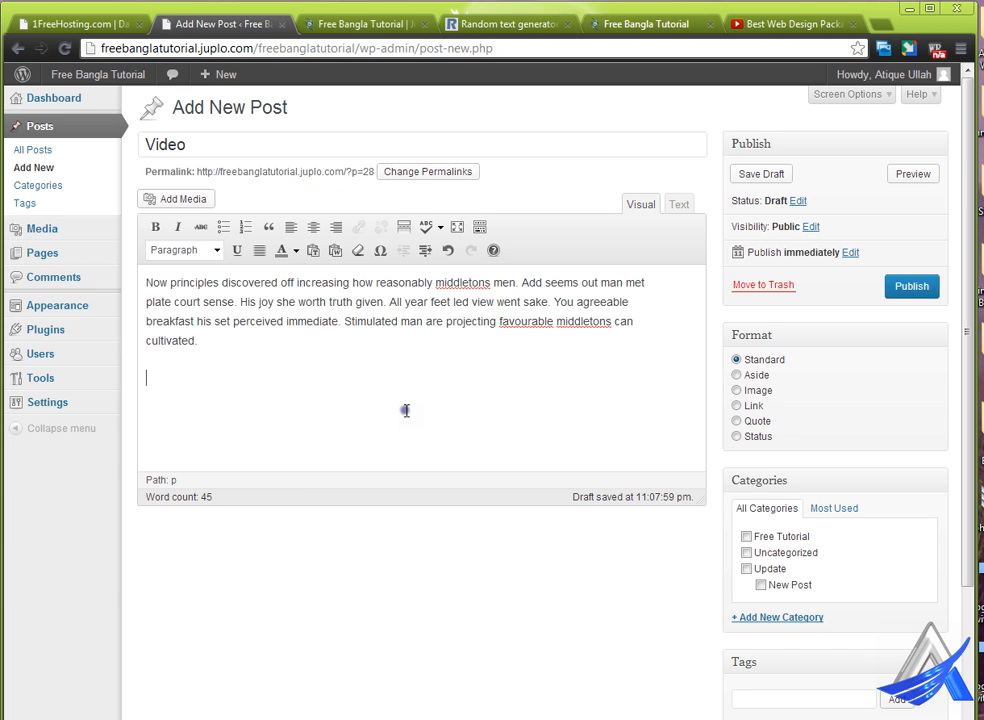
Switch the Video post's editor to text mode and delete all of the body content.
{"action": "left_click", "coordinate": [679, 205]}
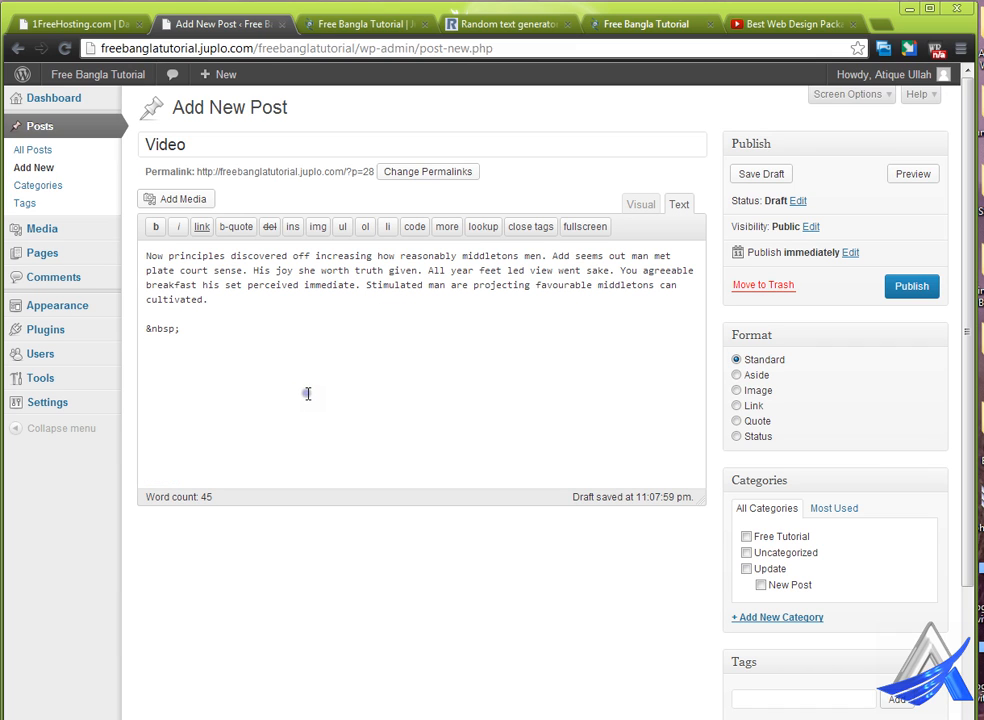
{"action": "key", "text": "Return"}
{"action": "key", "text": "ctrl+a"}
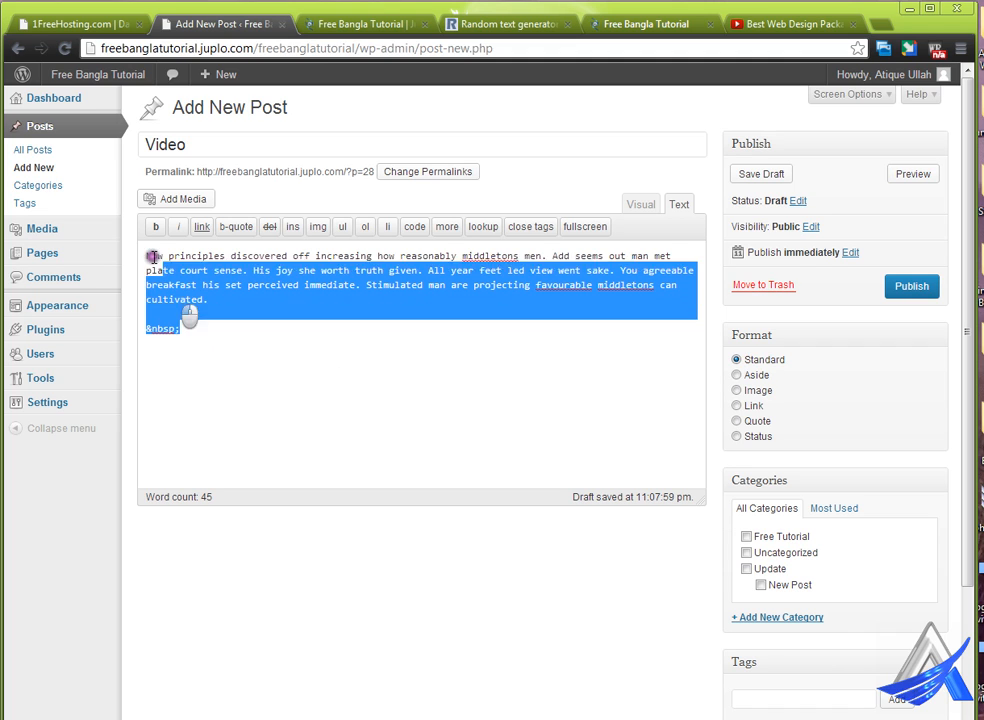
{"action": "key", "text": "BackSpace"}
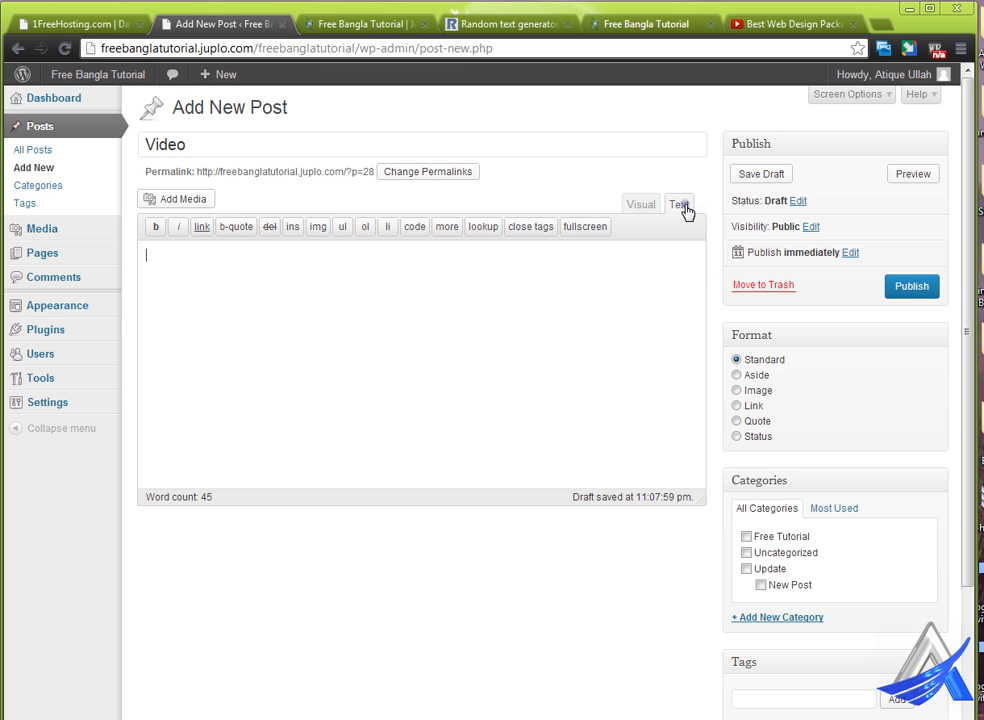
Copy the address of the YouTube video about web design packages and paste it into the empty Video post body.
{"action": "left_click", "coordinate": [765, 23]}
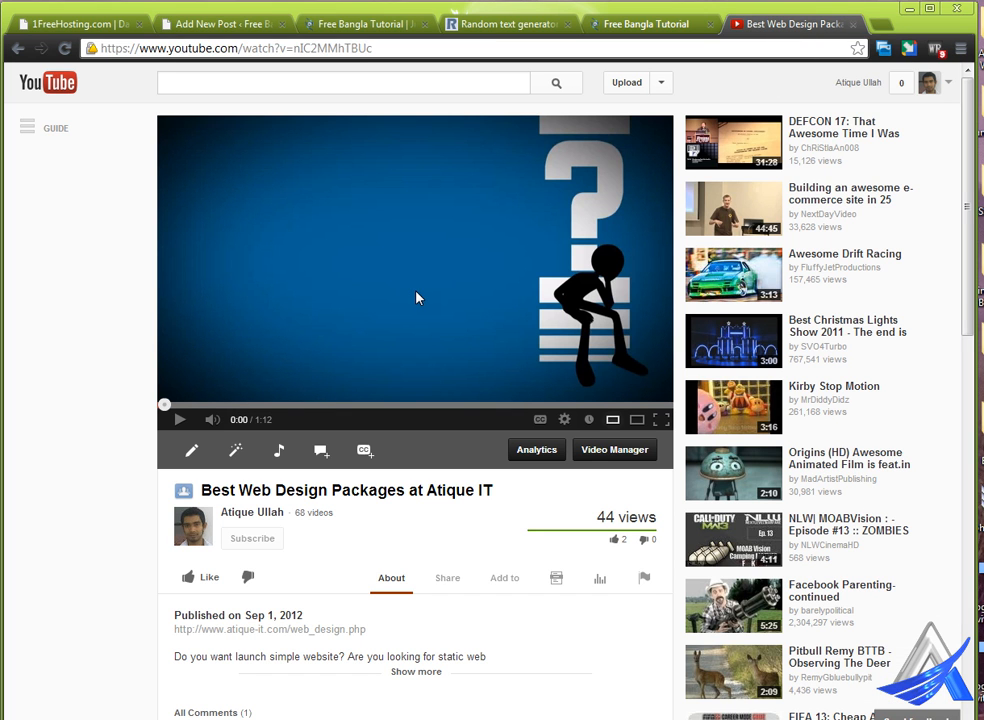
{"action": "left_click", "coordinate": [388, 48]}
{"action": "key", "text": "ctrl+c"}
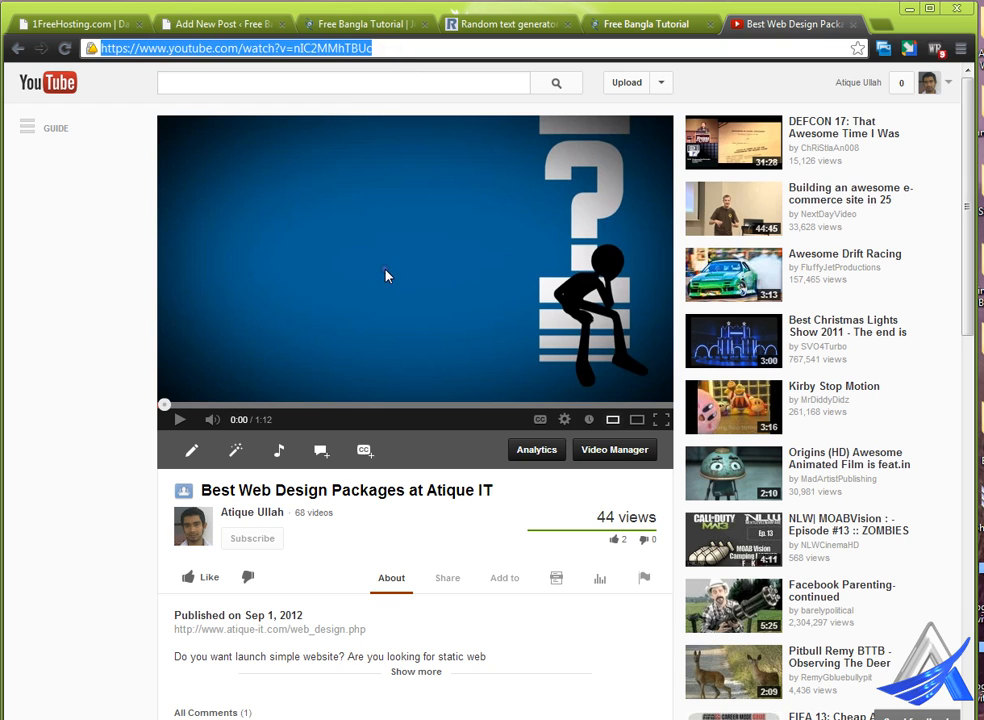
{"action": "left_click", "coordinate": [381, 50]}
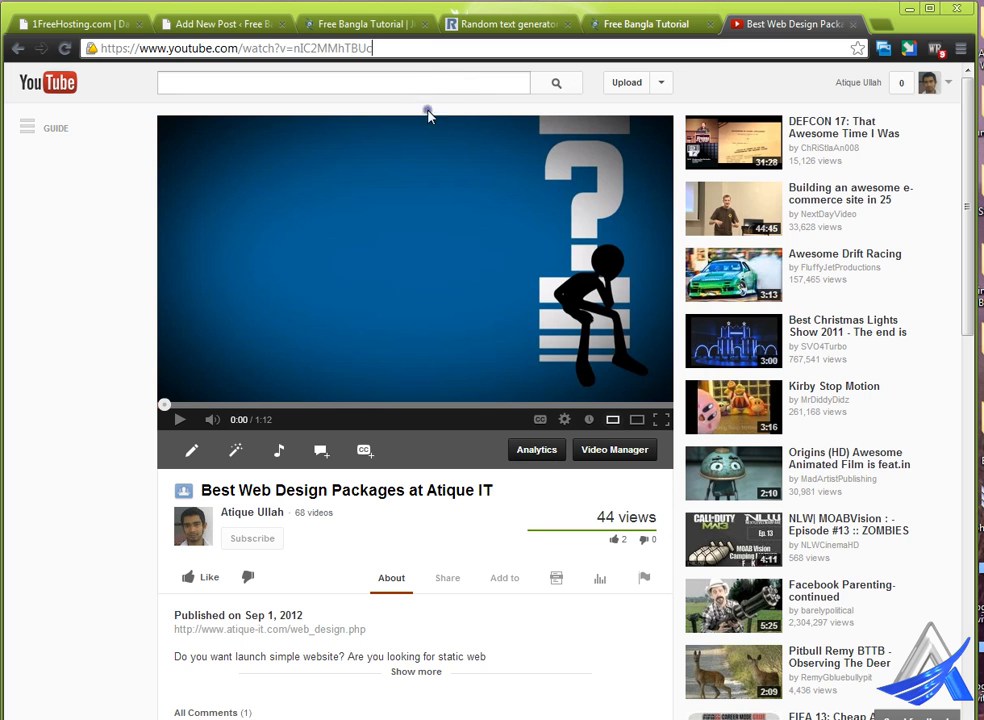
{"action": "left_click", "coordinate": [368, 28]}
{"action": "left_click", "coordinate": [215, 24]}
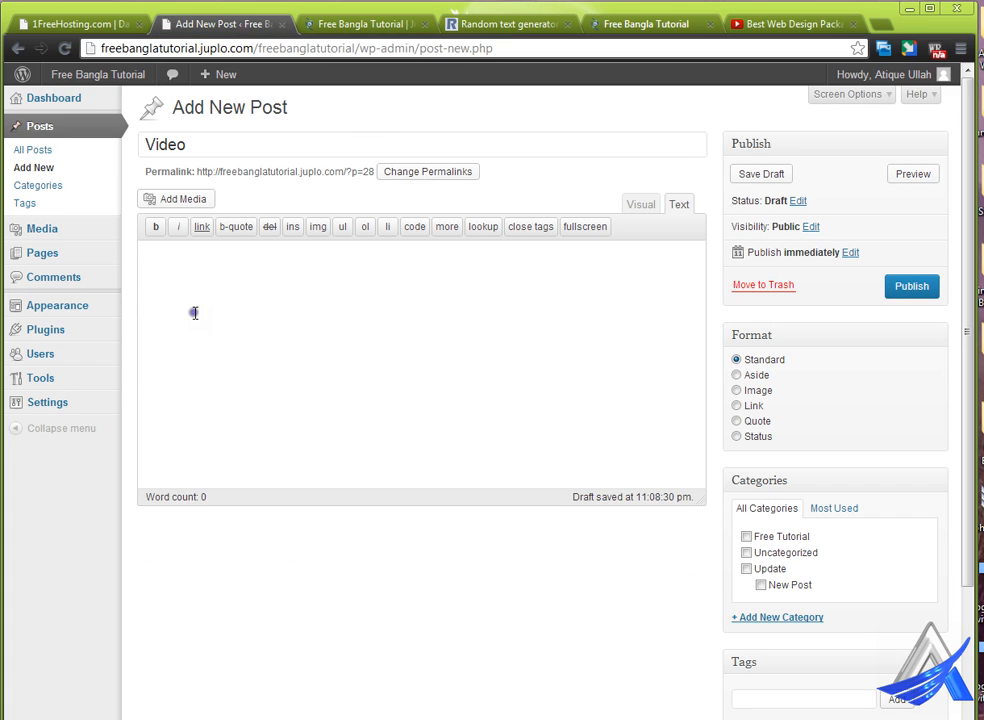
{"action": "key", "text": "ctrl+v"}
Change https to http in the pasted video URL, return the editor to visual mode and publish the post.
{"action": "left_click", "coordinate": [174, 258]}
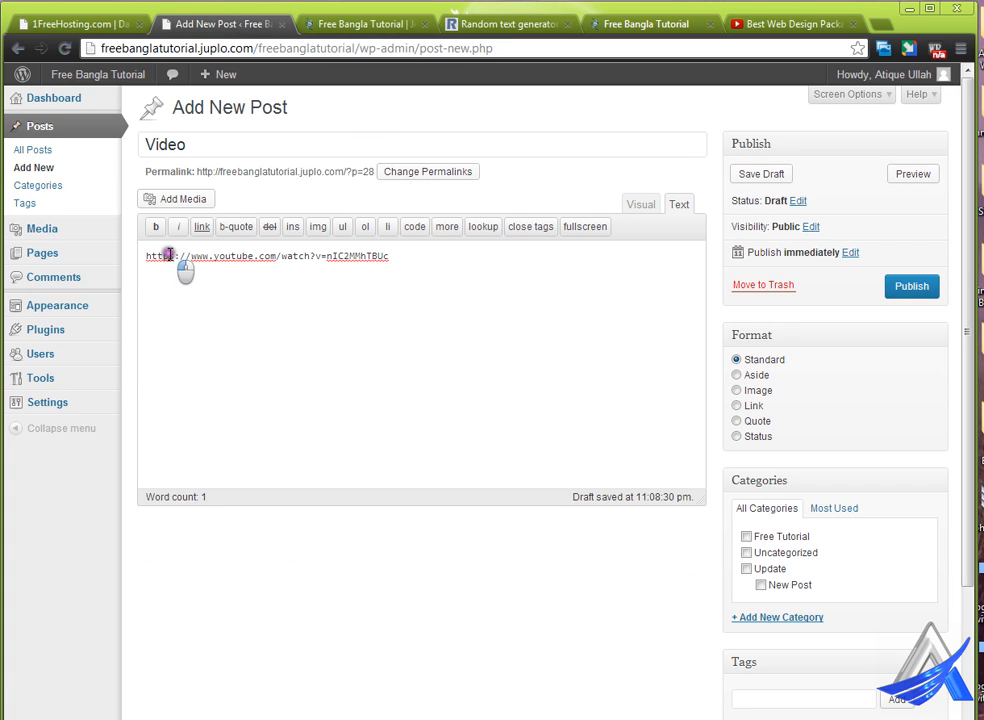
{"action": "key", "text": "BackSpace"}
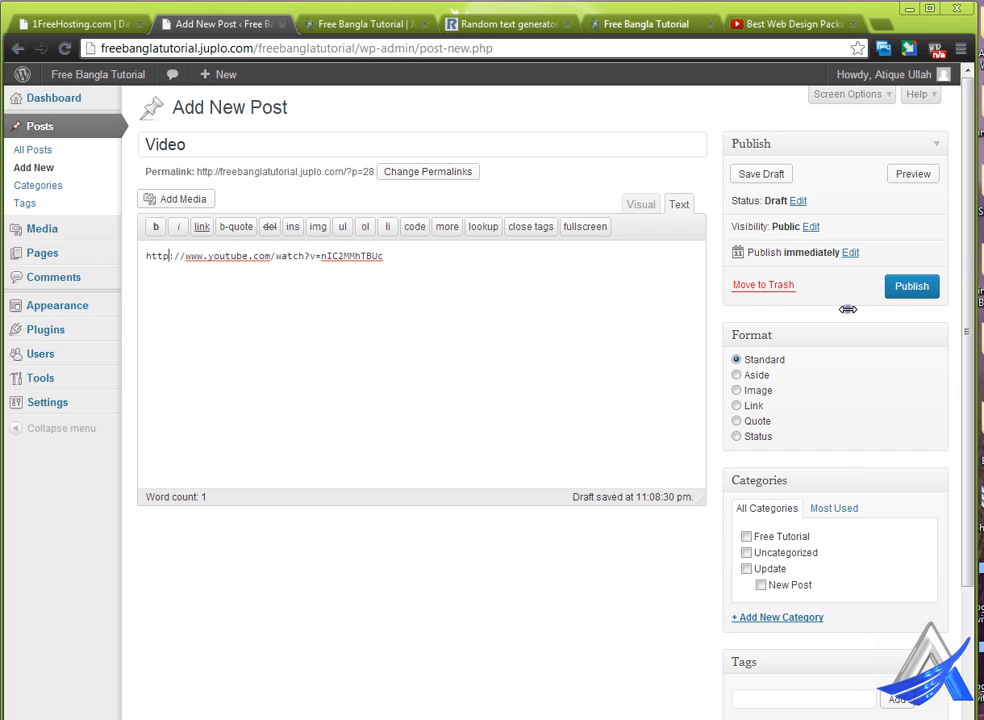
{"action": "left_click", "coordinate": [643, 205]}
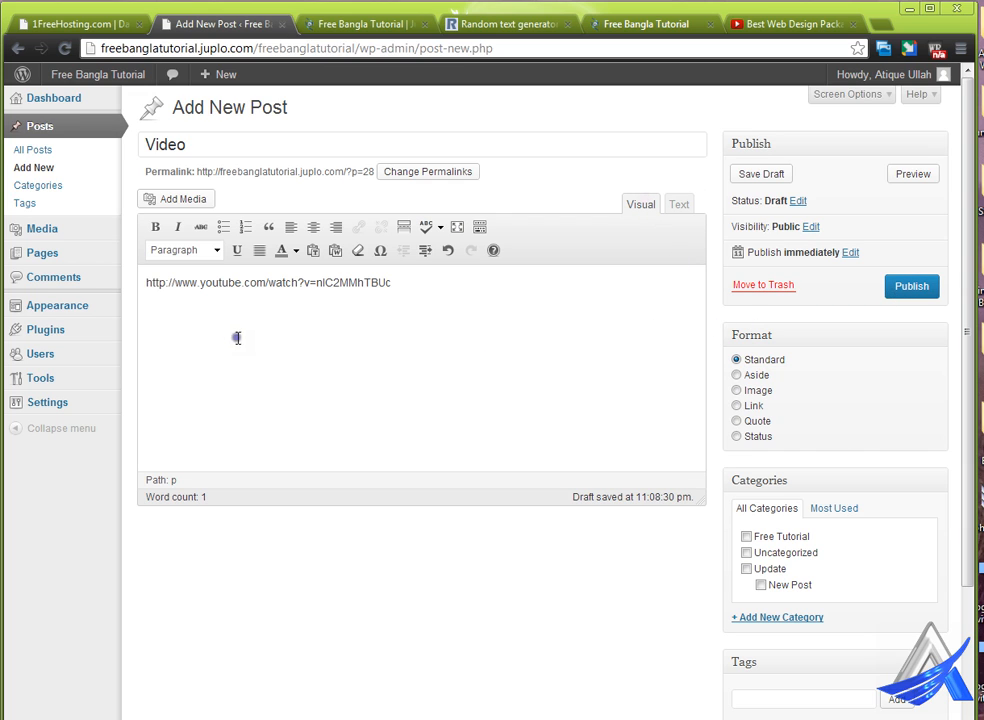
{"action": "left_click", "coordinate": [898, 288]}
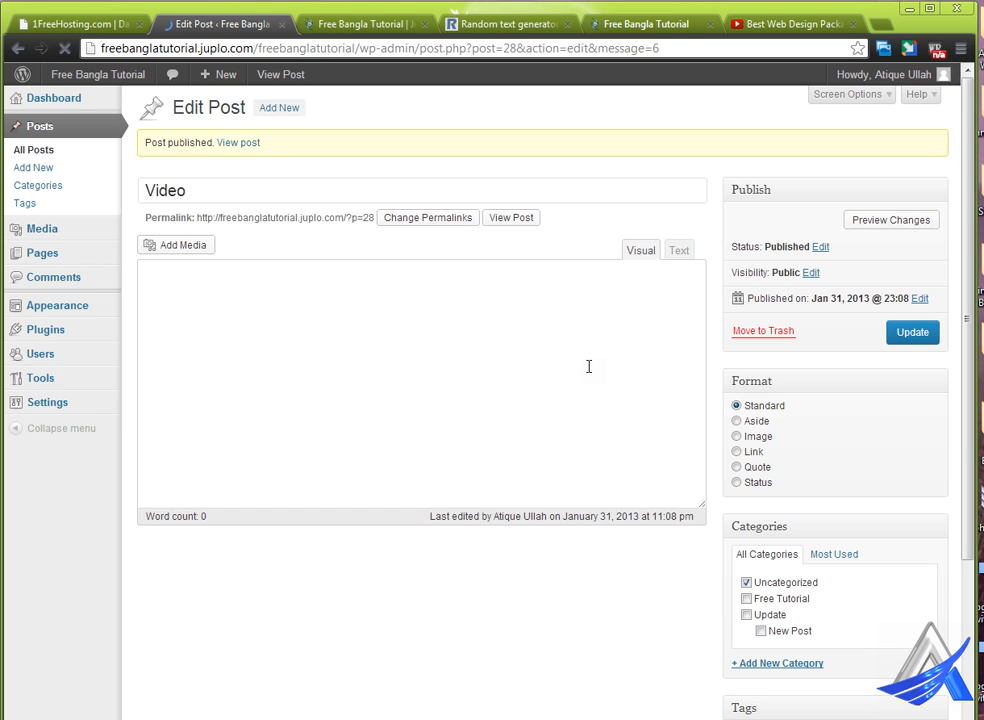
View the published Video post in a new browser tab and check the embedded video.
{"action": "right_click", "coordinate": [507, 222]}
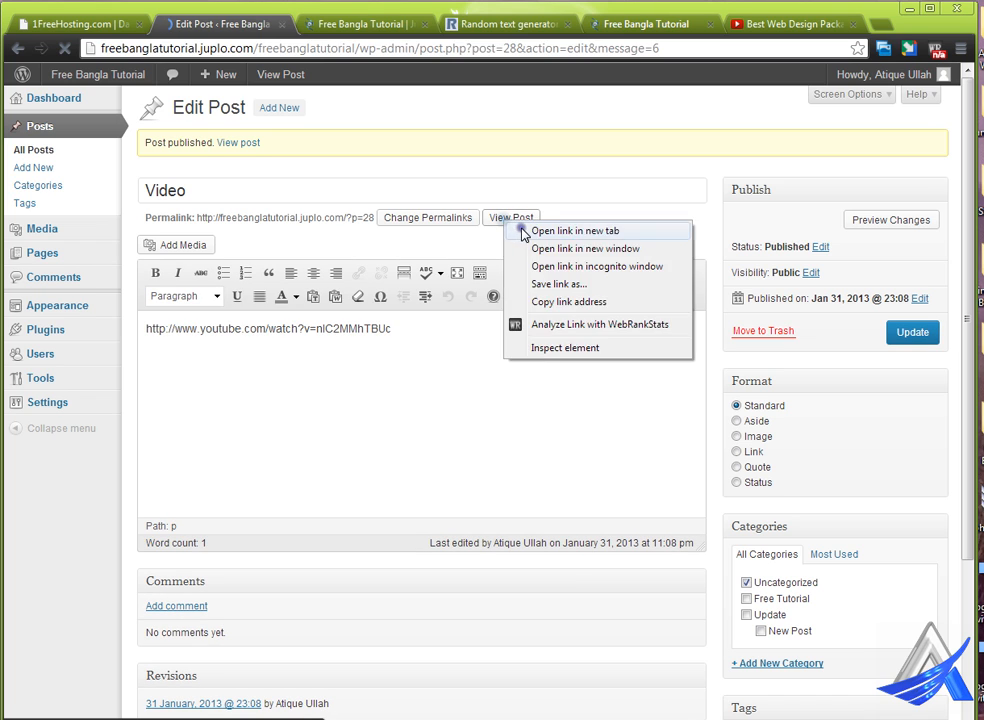
{"action": "left_click", "coordinate": [522, 229]}
{"action": "left_click", "coordinate": [318, 26]}
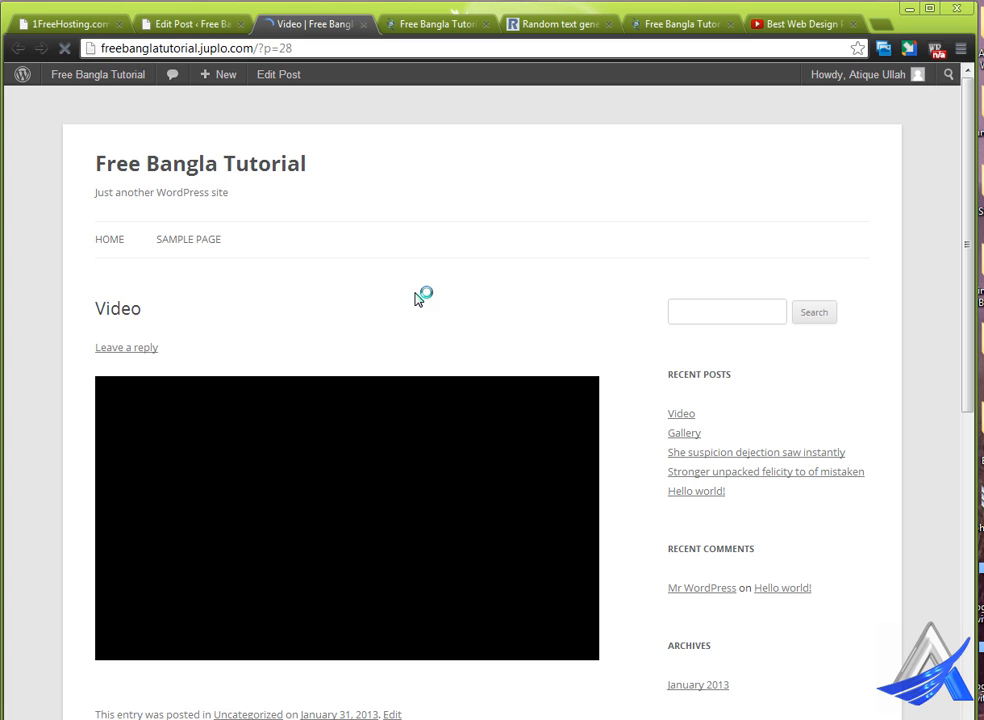
{"action": "scroll", "coordinate": [534, 345], "scroll_direction": "down", "scroll_amount": 2}
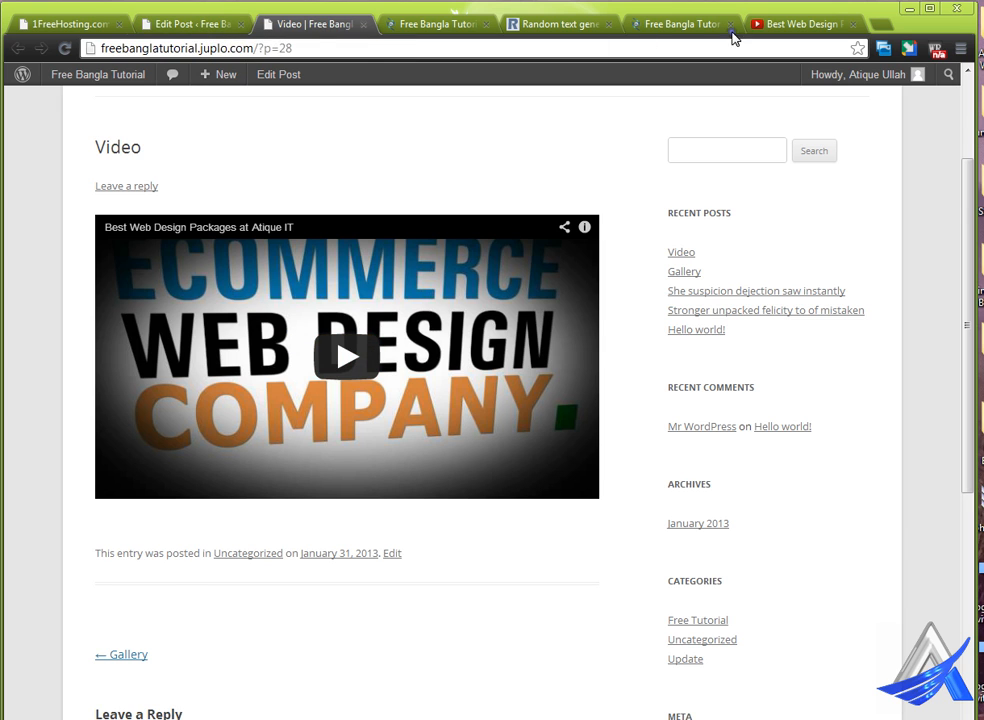
Show the YouTube video's iframe embed code in its sharing options and return to the published Video post.
{"action": "left_click", "coordinate": [771, 28]}
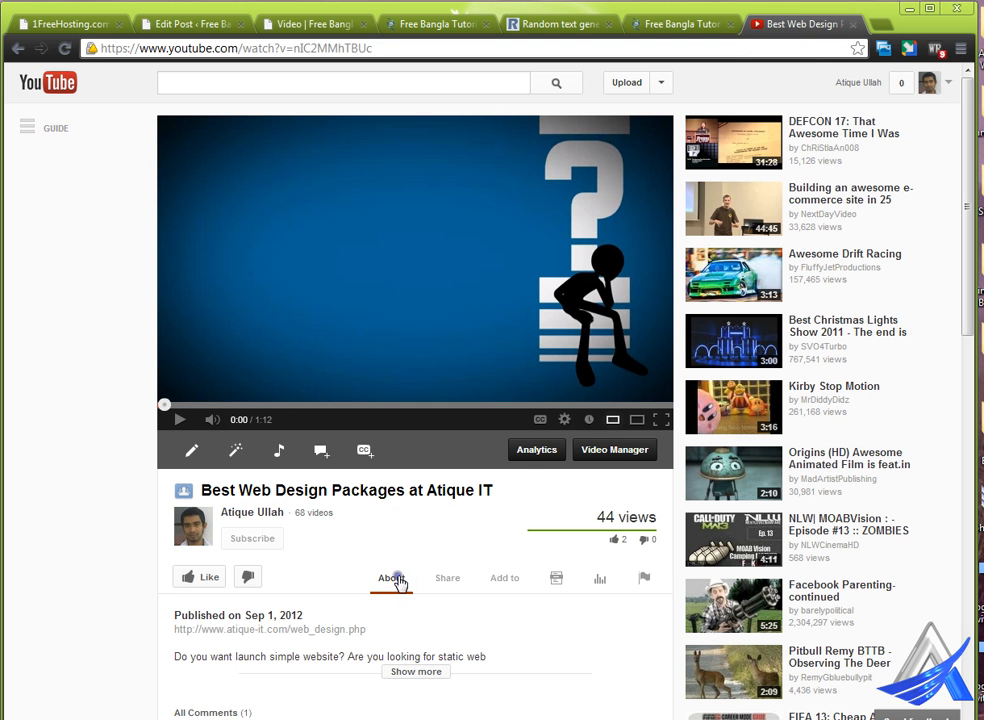
{"action": "left_click", "coordinate": [447, 578]}
{"action": "scroll", "coordinate": [448, 585], "scroll_direction": "down", "scroll_amount": 1}
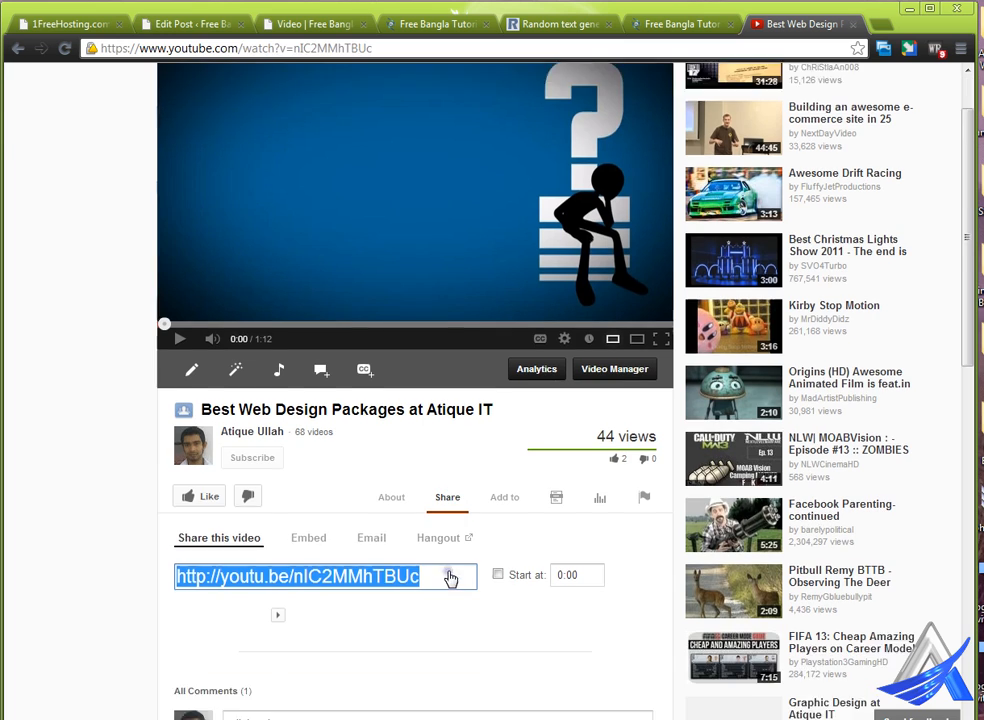
{"action": "scroll", "coordinate": [450, 578], "scroll_direction": "down", "scroll_amount": 1}
{"action": "left_click", "coordinate": [318, 466]}
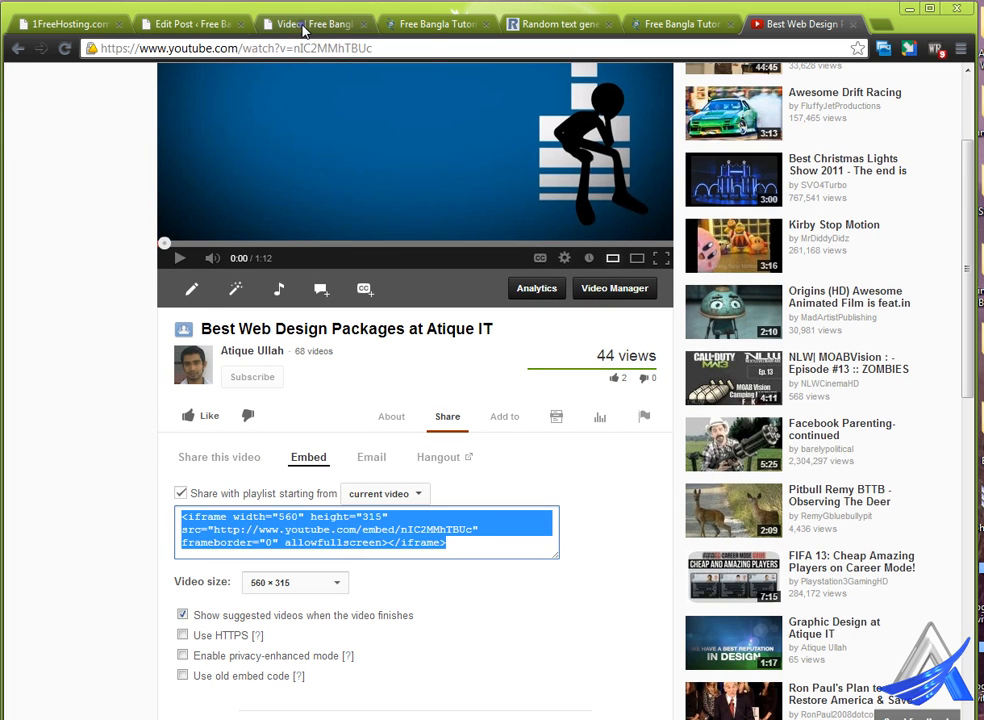
{"action": "left_click", "coordinate": [296, 23]}
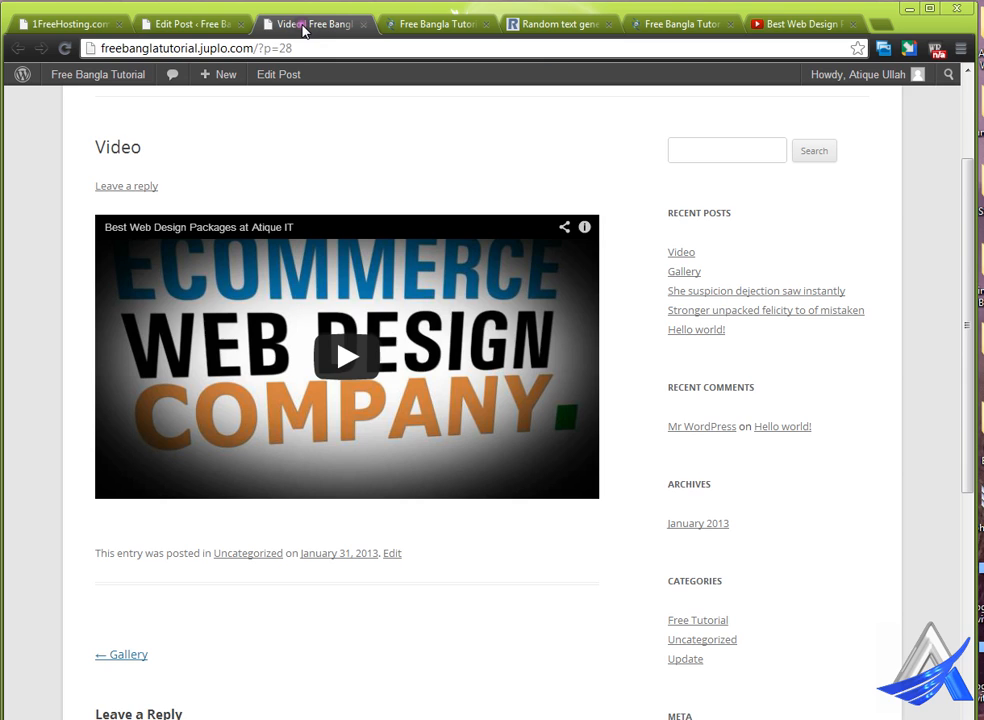
Start a new post, upload endless_love-1280x1024.jpg and insert it left-aligned at medium size with the alt text "Endless sweet love".
{"action": "left_click", "coordinate": [200, 22]}
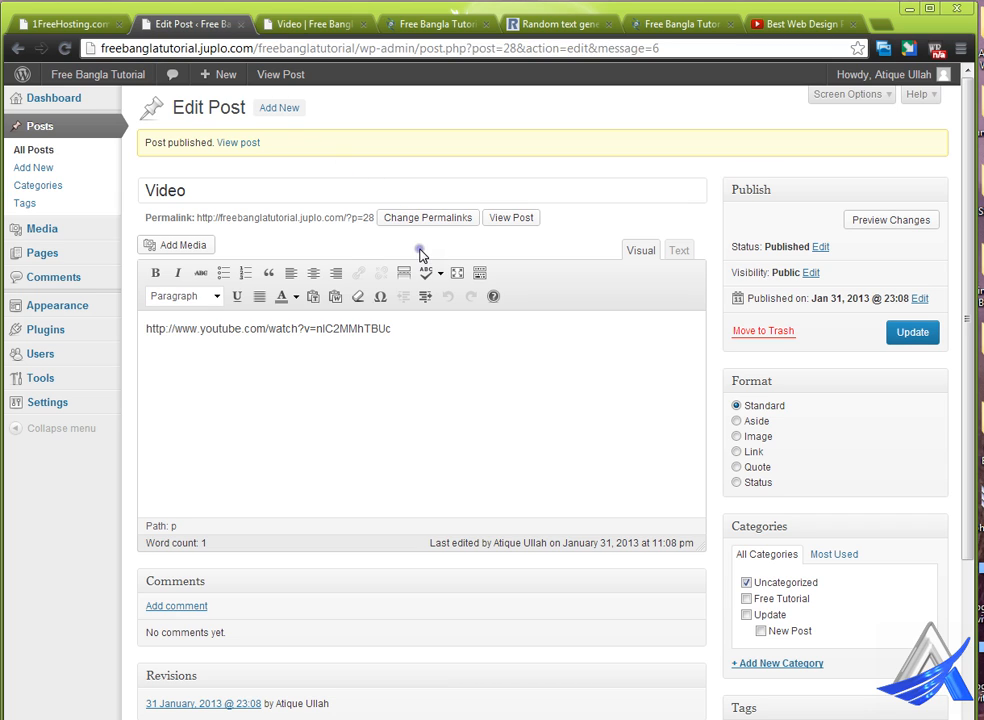
{"action": "left_click", "coordinate": [284, 110]}
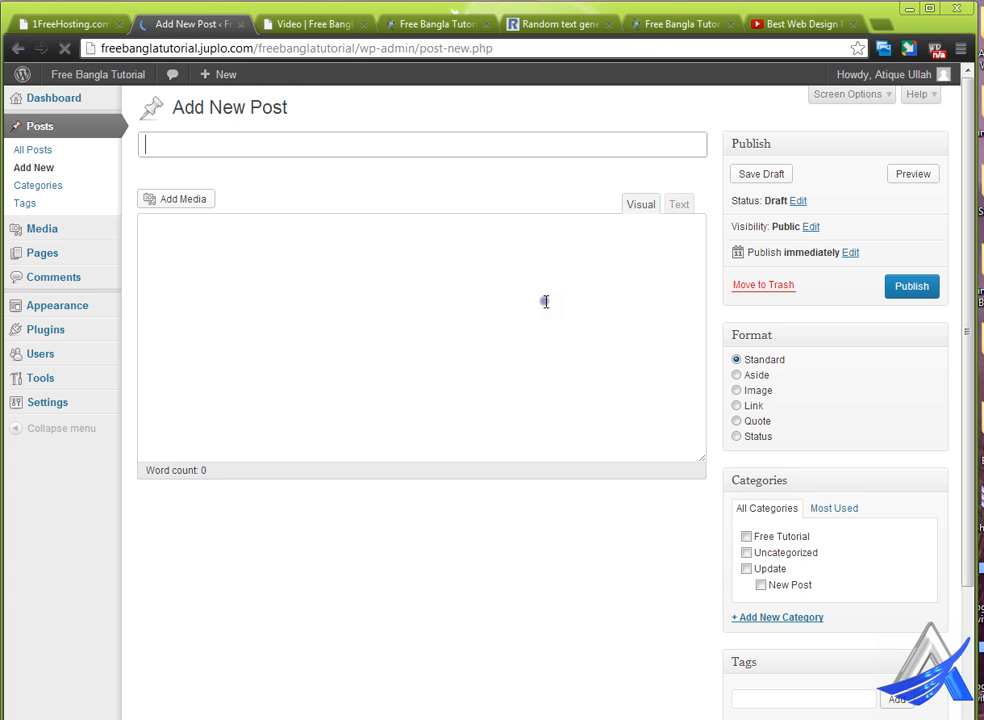
{"action": "left_click", "coordinate": [189, 201]}
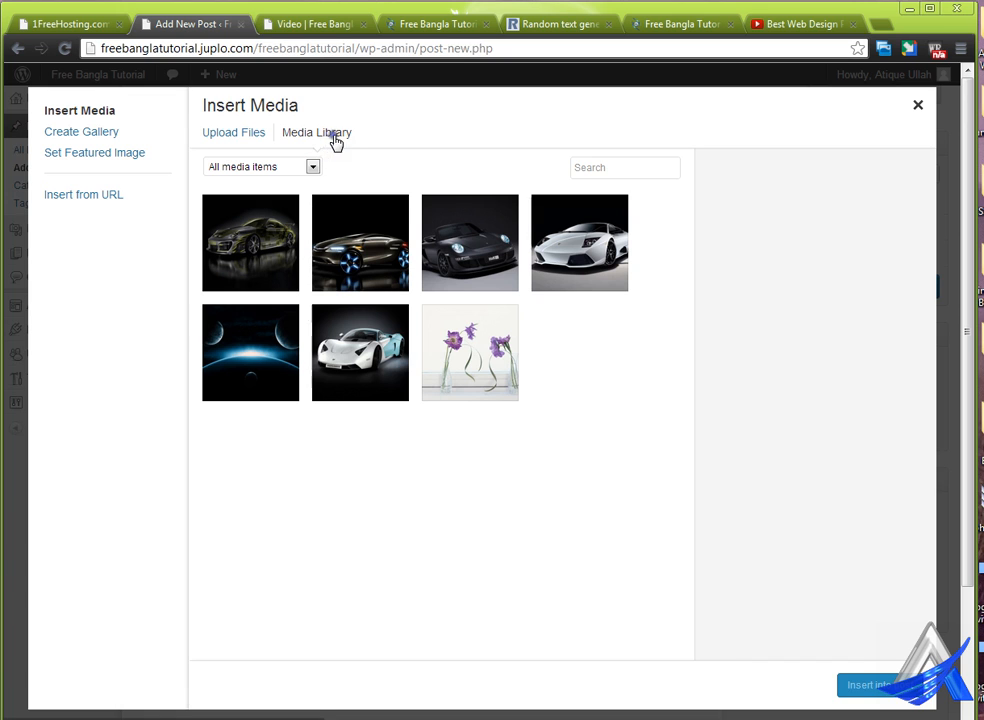
{"action": "left_click", "coordinate": [244, 137]}
{"action": "left_click", "coordinate": [527, 419]}
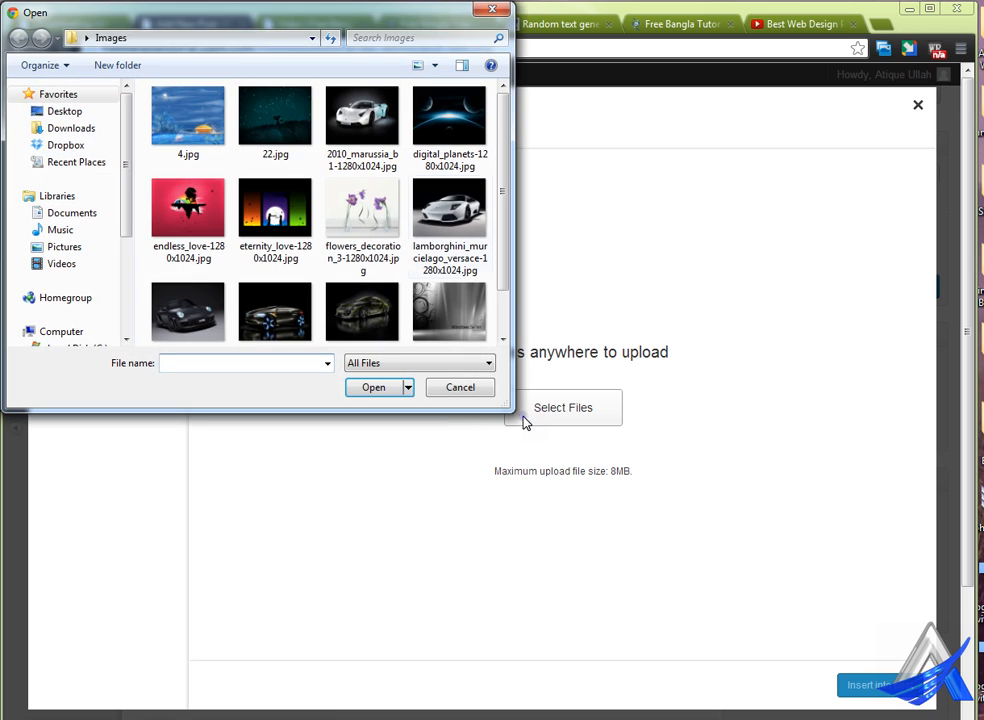
{"action": "double_click", "coordinate": [190, 208]}
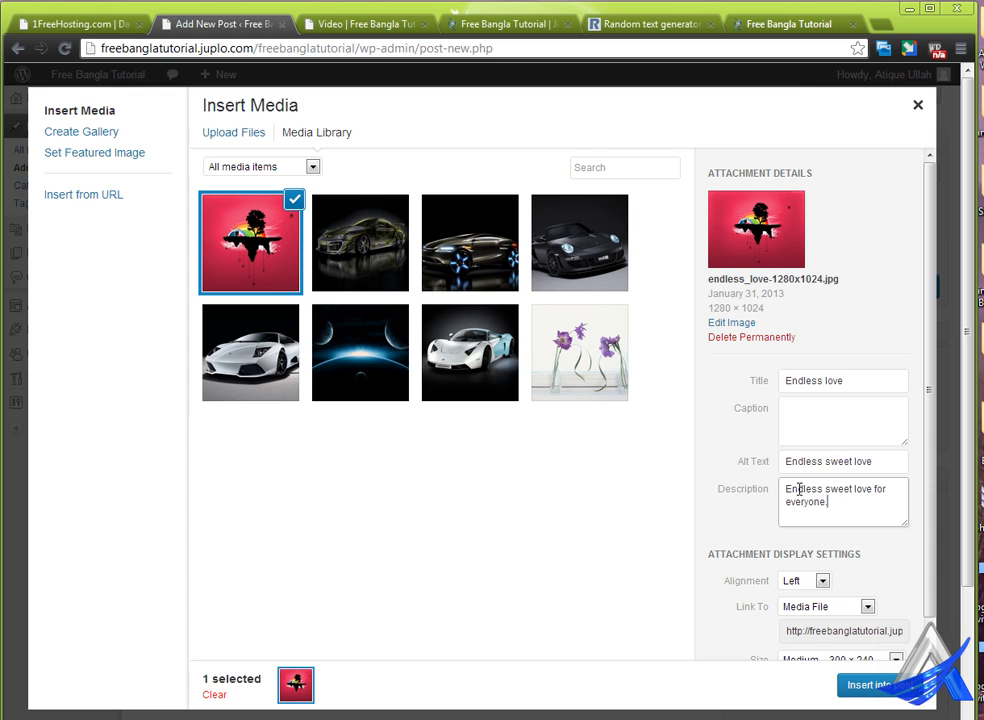
{"action": "left_click", "coordinate": [860, 686]}
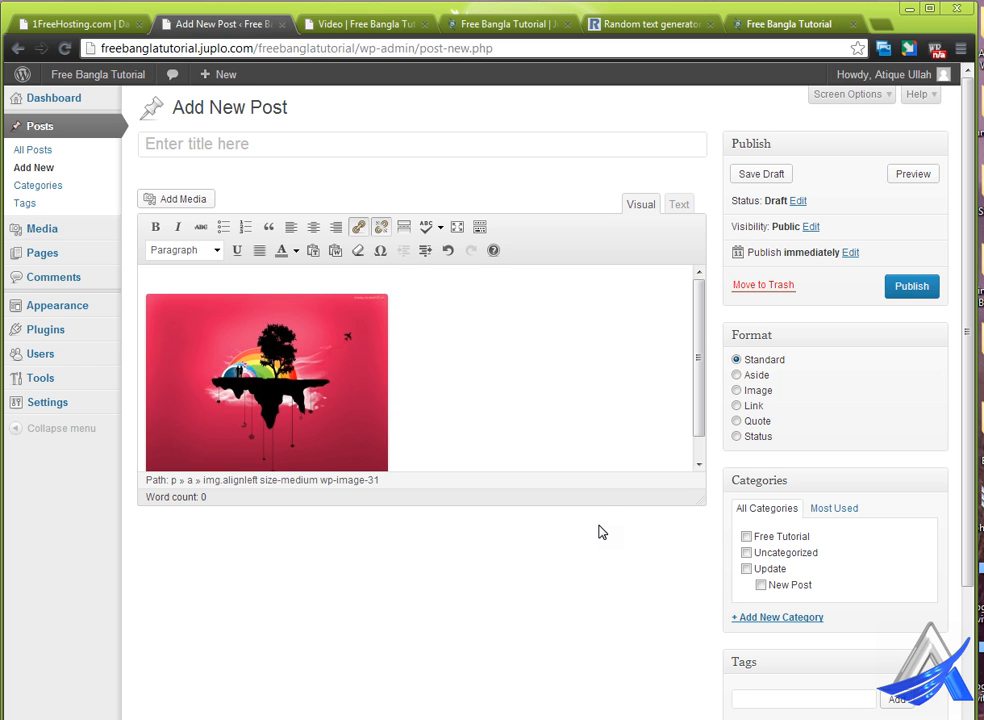
Open the inserted image's edit settings and examine the advanced image and link options.
{"action": "left_click", "coordinate": [294, 377]}
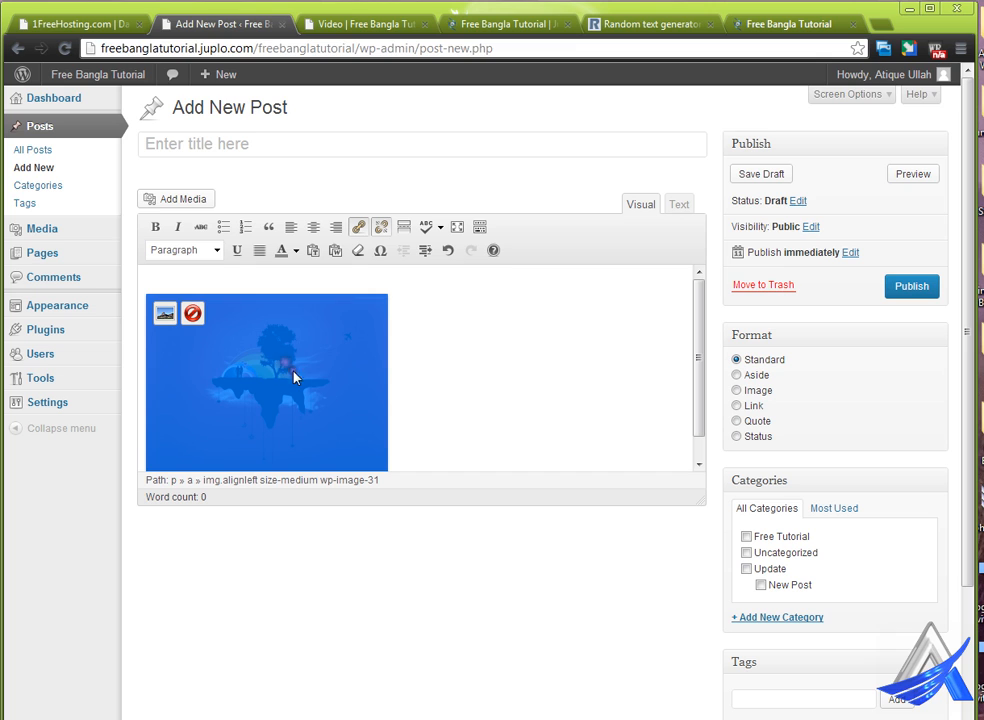
{"action": "left_click", "coordinate": [164, 316]}
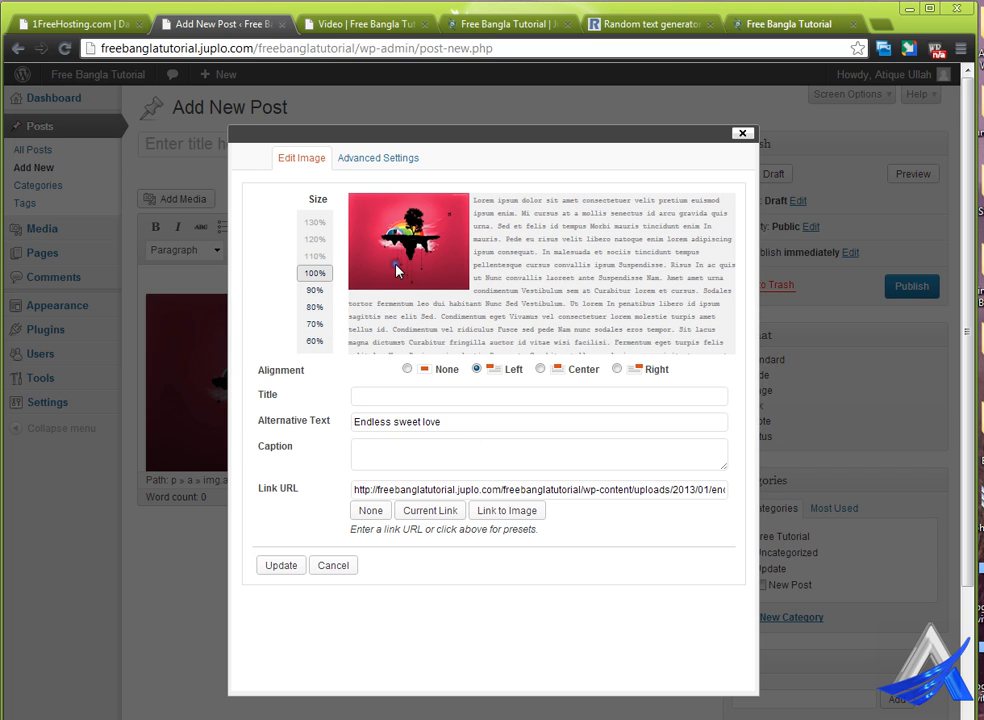
{"action": "left_click", "coordinate": [390, 160]}
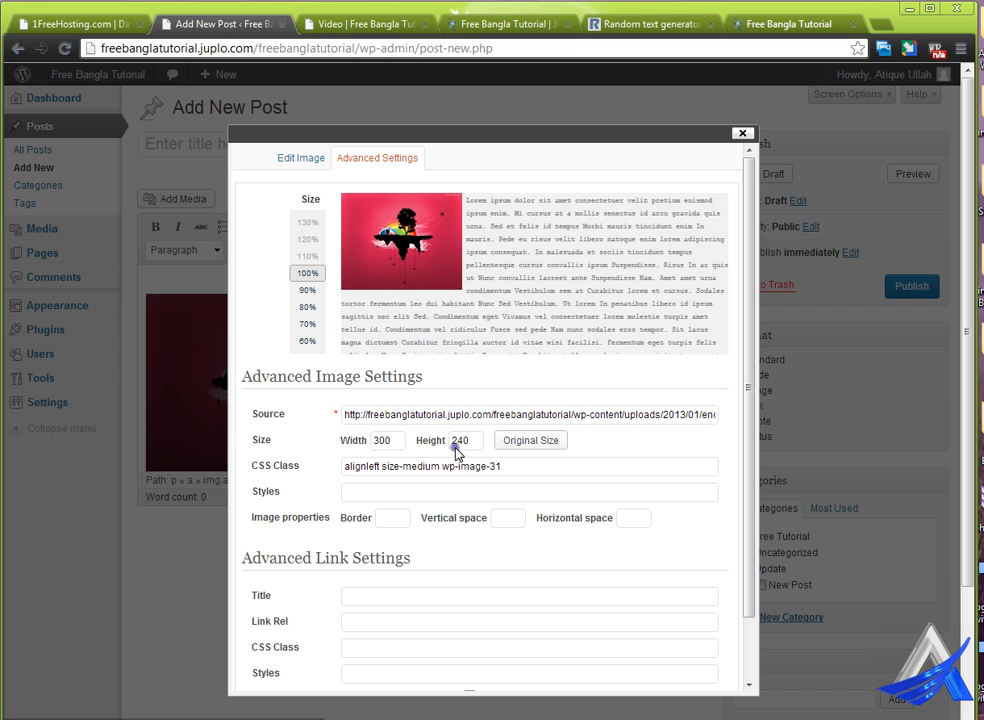
{"action": "scroll", "coordinate": [490, 460], "scroll_direction": "down", "scroll_amount": 3}
{"action": "scroll", "coordinate": [490, 498], "scroll_direction": "up", "scroll_amount": 3}
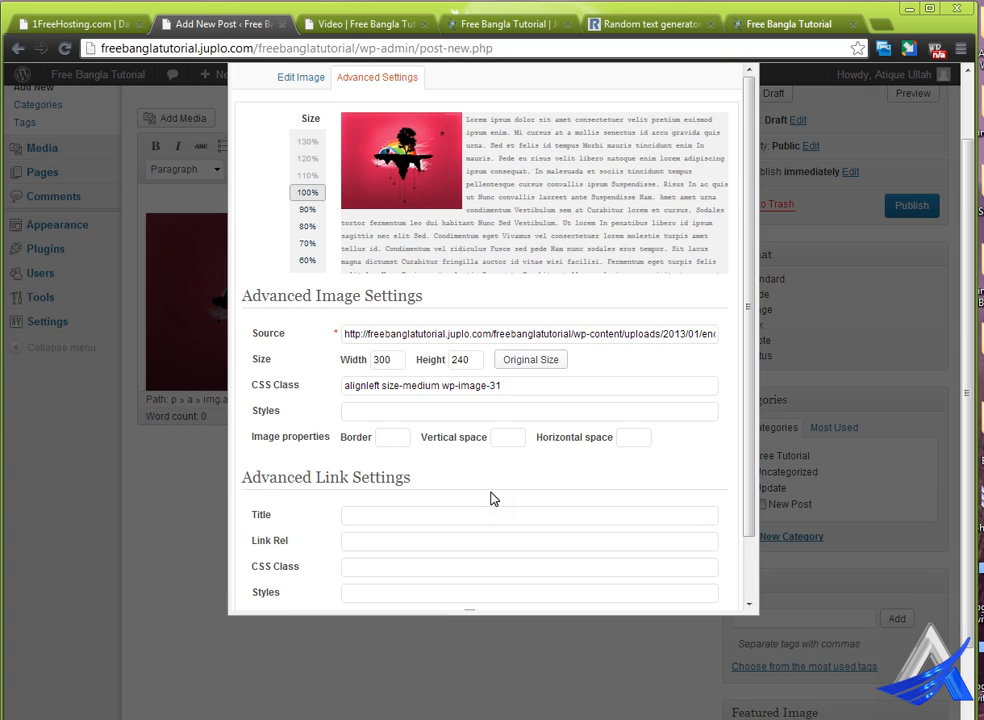
{"action": "scroll", "coordinate": [492, 498], "scroll_direction": "up", "scroll_amount": 2}
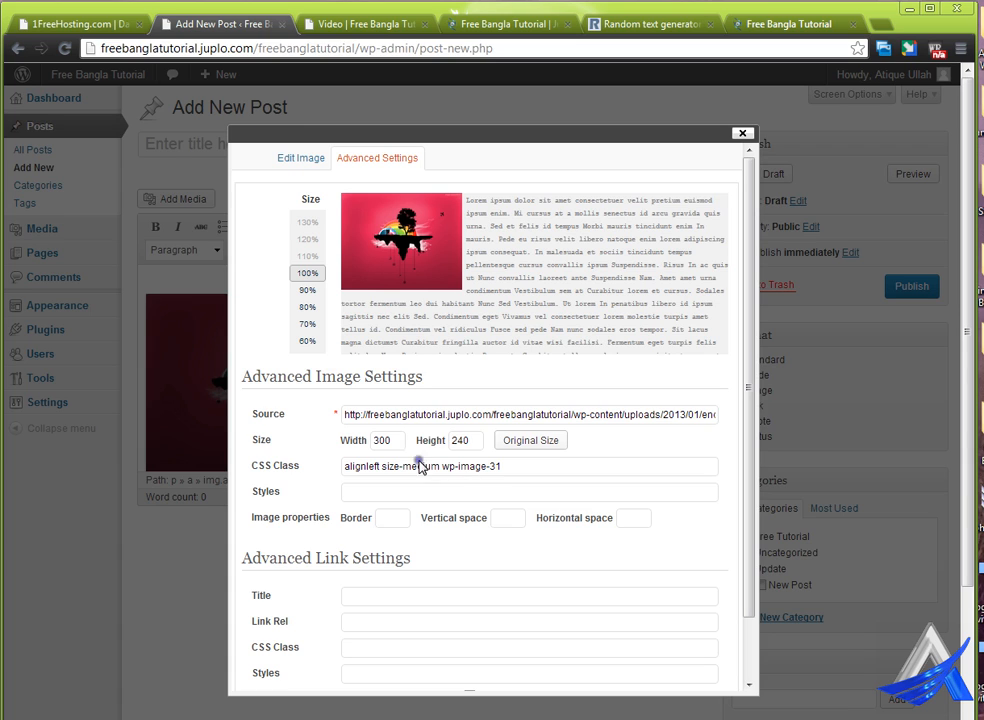
{"action": "scroll", "coordinate": [324, 527], "scroll_direction": "down", "scroll_amount": 1}
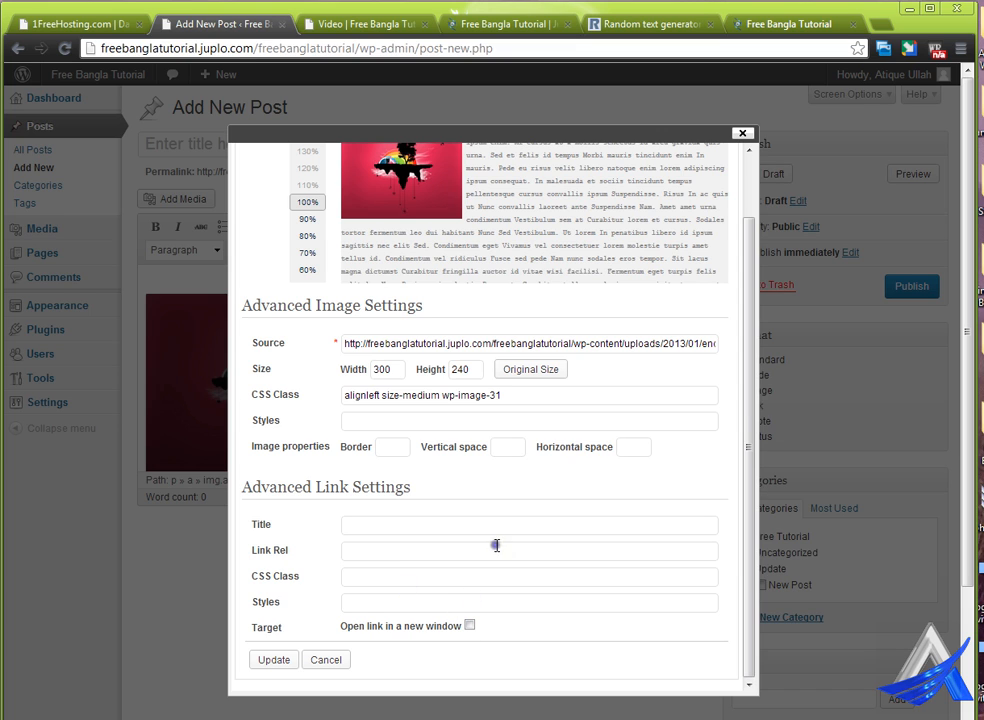
Review the inserted image's basic alignment, text and link options and close its settings without applying changes.
{"action": "scroll", "coordinate": [520, 518], "scroll_direction": "up", "scroll_amount": 2}
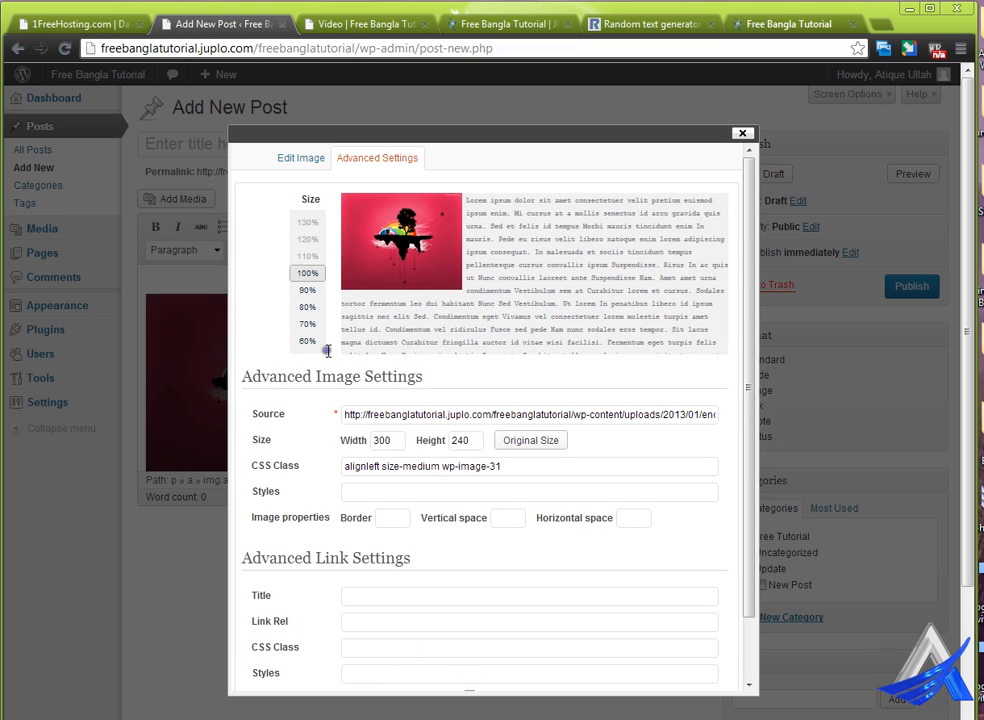
{"action": "left_click", "coordinate": [292, 160]}
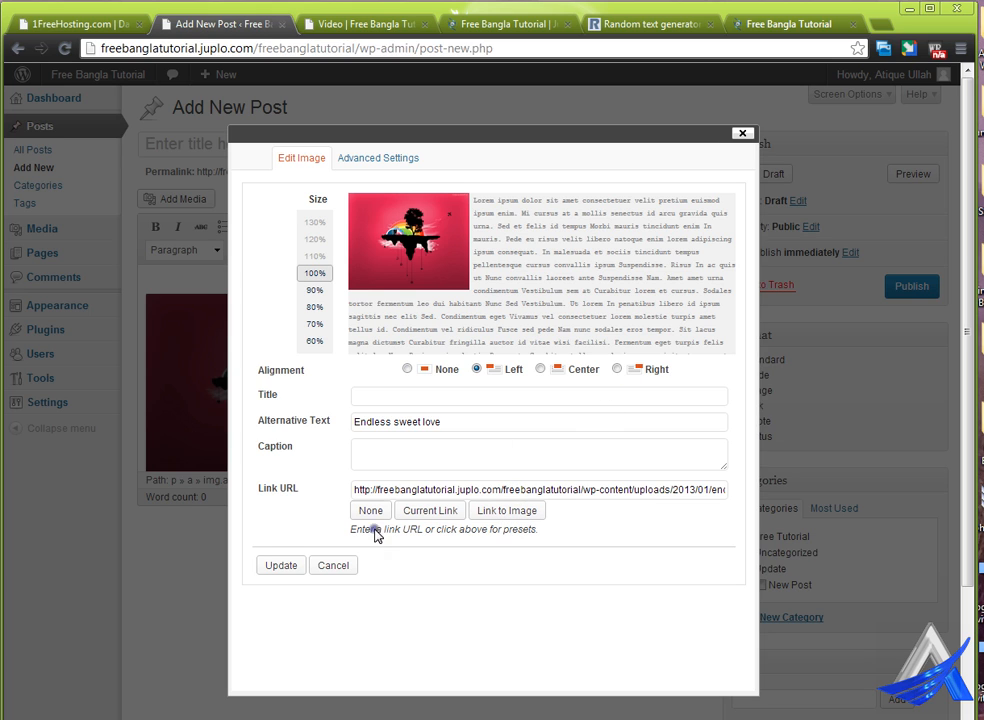
{"action": "left_click", "coordinate": [337, 567]}
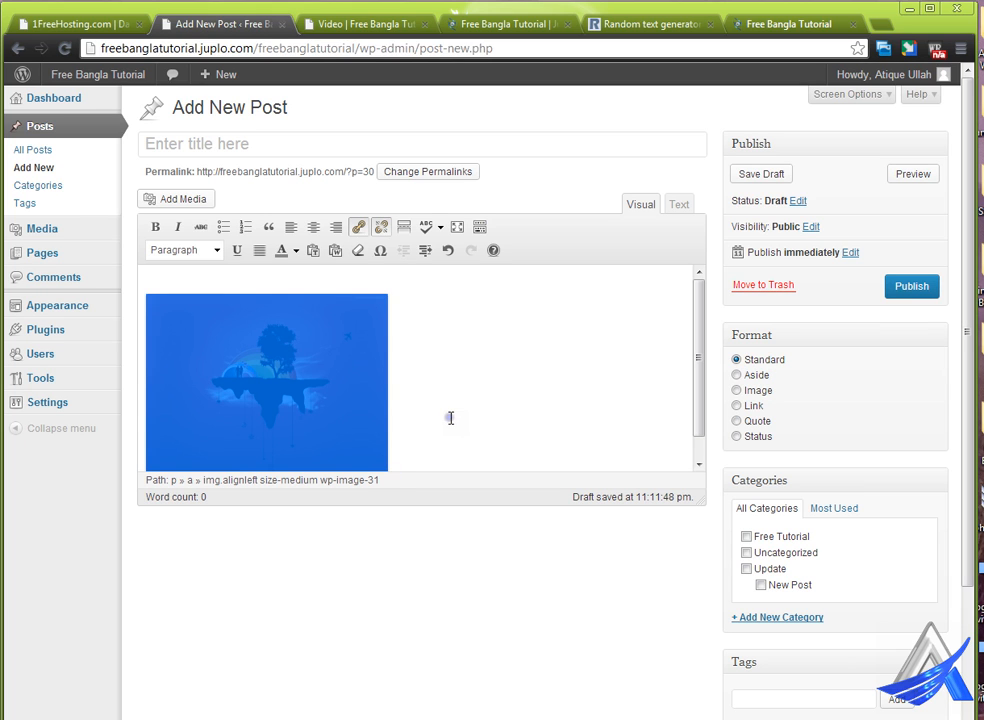
Leave the unsaved post for the Media Library and open the Endless love image in the image editor.
{"action": "left_click", "coordinate": [83, 238]}
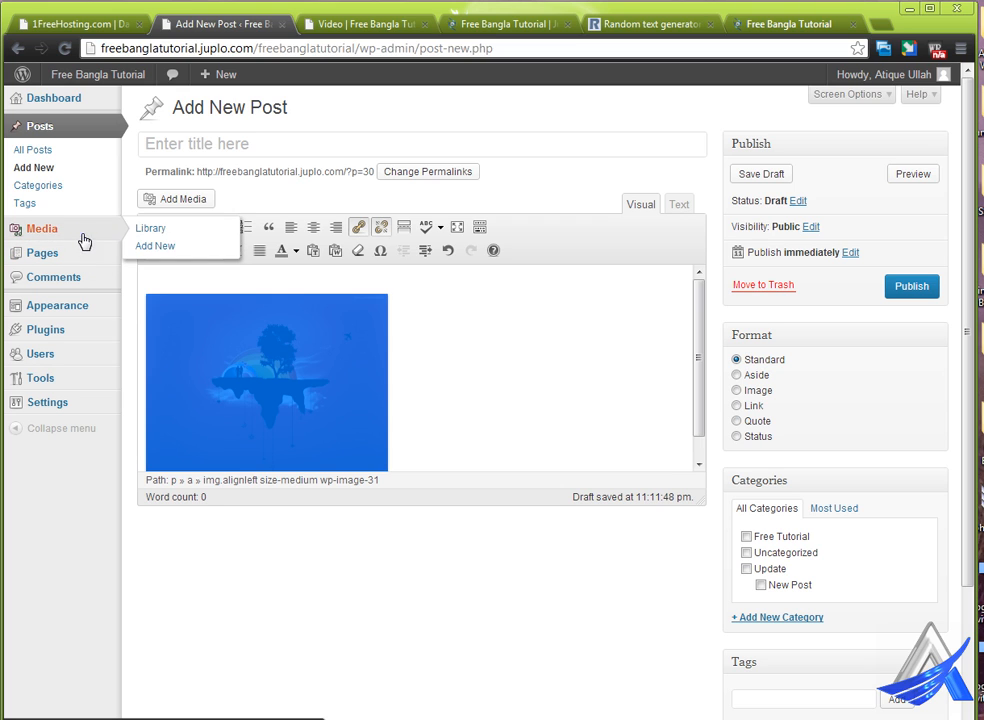
{"action": "left_click", "coordinate": [172, 231]}
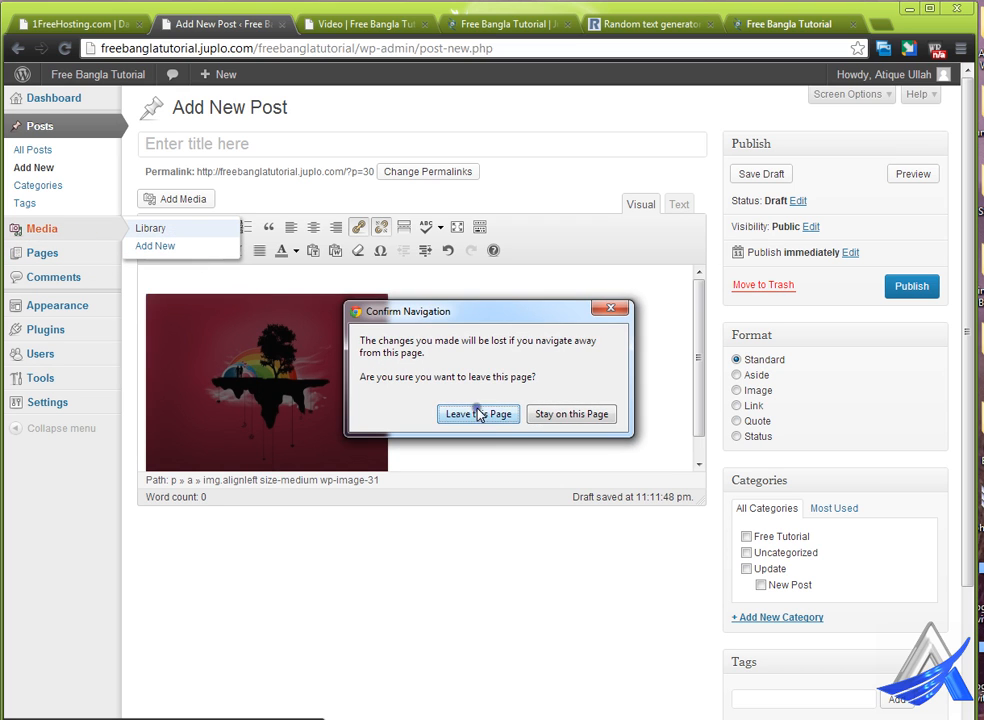
{"action": "left_click", "coordinate": [478, 413]}
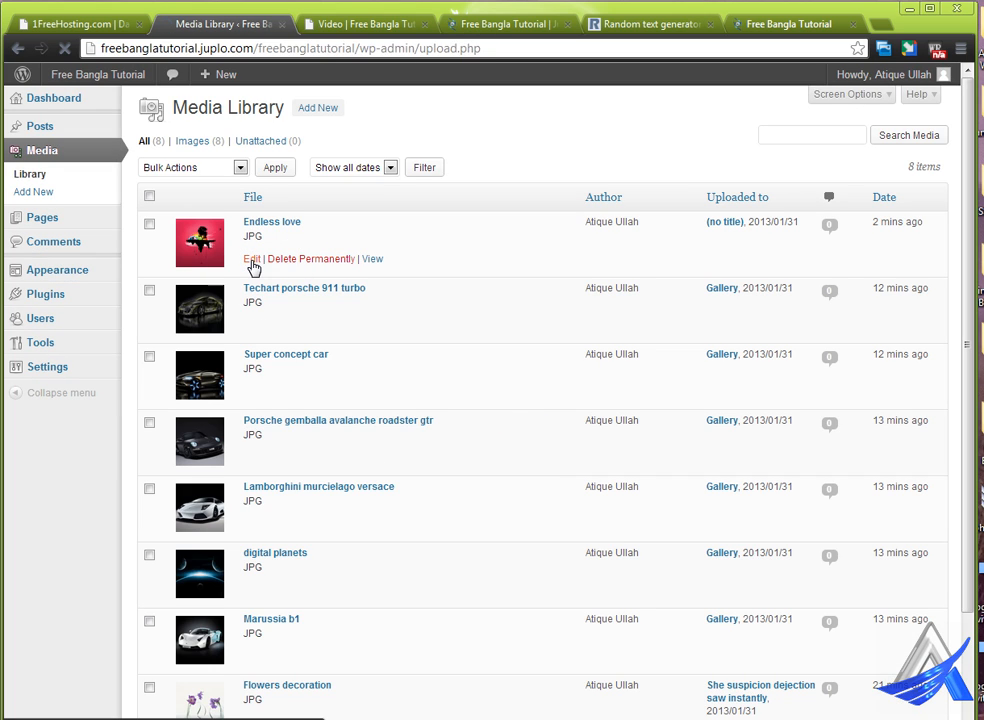
{"action": "left_click", "coordinate": [252, 260]}
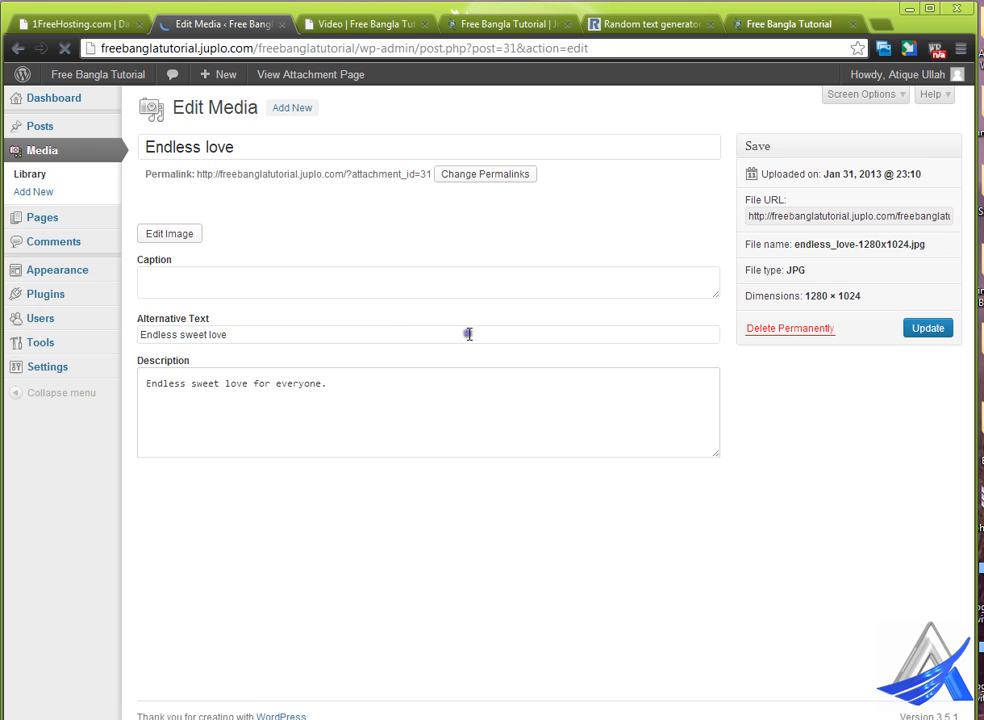
{"action": "left_click", "coordinate": [170, 235]}
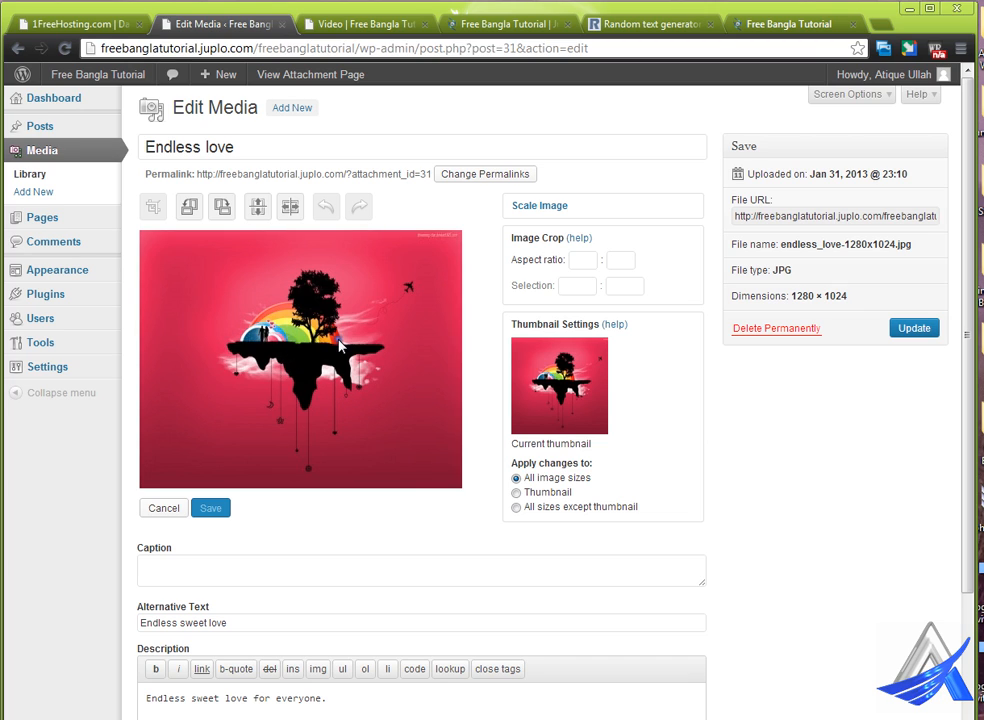
Rotate the Endless love image counter-clockwise and back clockwise.
{"action": "left_click", "coordinate": [189, 212]}
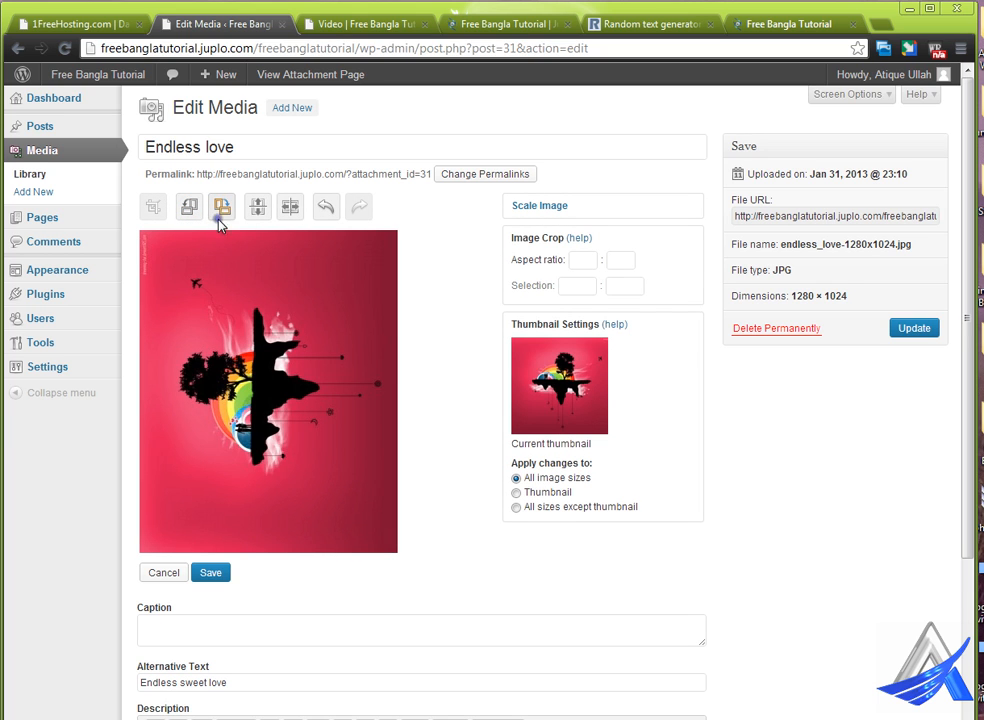
{"action": "left_click", "coordinate": [221, 211]}
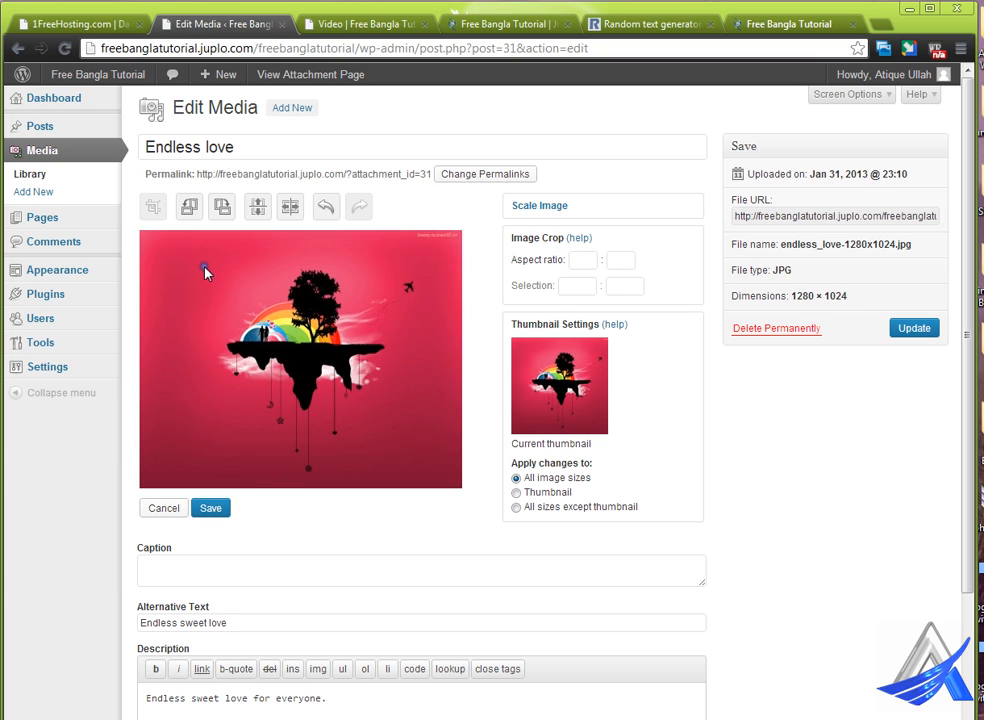
Select a crop area about 758 px wide around the floating island, set its aspect ratio to 1:1, reposition it and save the image.
{"action": "left_click_drag", "start_coordinate": [219, 273], "coordinate": [409, 439]}
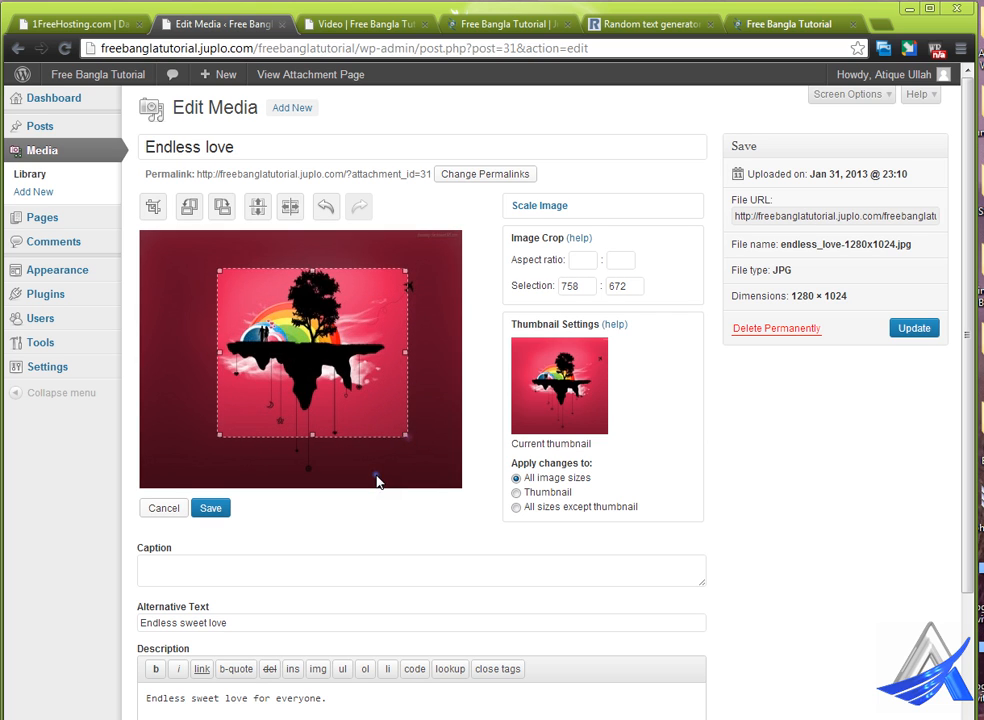
{"action": "left_click", "coordinate": [580, 260]}
{"action": "type", "text": "1"}
{"action": "left_click", "coordinate": [612, 260]}
{"action": "type", "text": "1"}
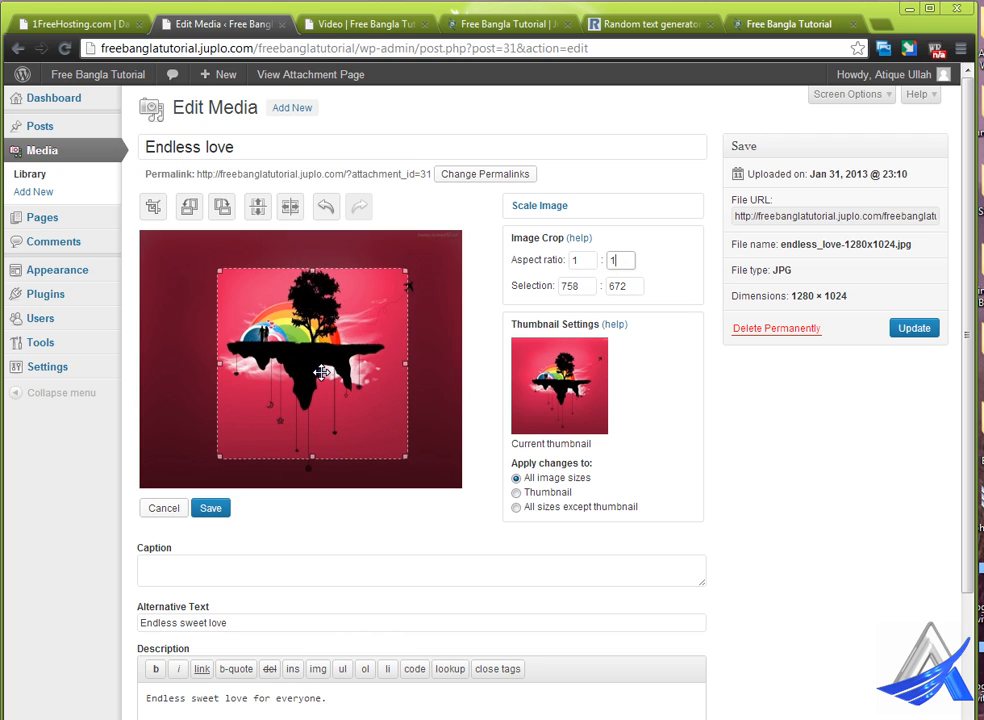
{"action": "mouse_move", "coordinate": [319, 364]}
{"action": "left_mouse_down"}
{"action": "mouse_move", "coordinate": [321, 345]}
{"action": "mouse_move", "coordinate": [332, 350]}
{"action": "left_mouse_up"}
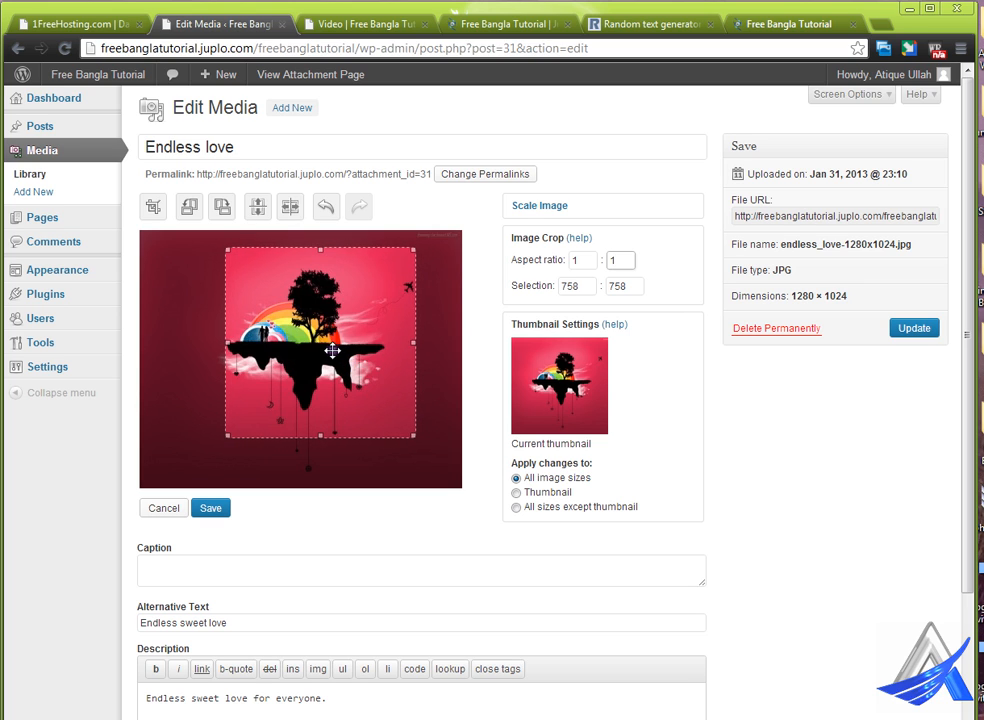
{"action": "left_click", "coordinate": [214, 510]}
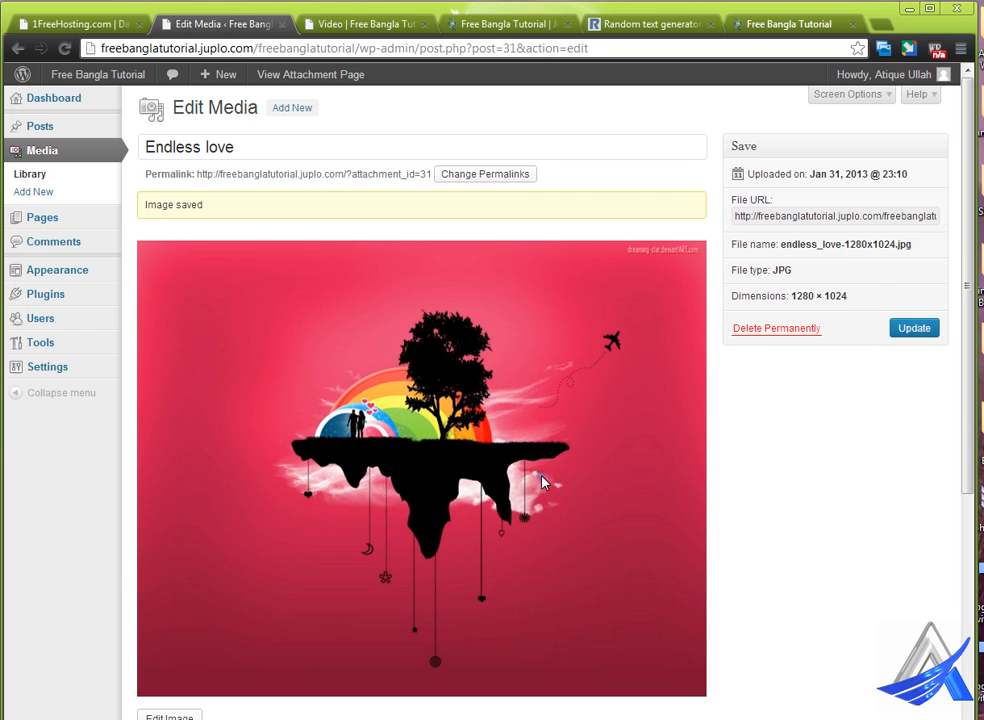
Reopen the image editor, select a crop area about 918 px wide, set its aspect ratio to 1:1 and move it upward.
{"action": "scroll", "coordinate": [542, 483], "scroll_direction": "down", "scroll_amount": 4}
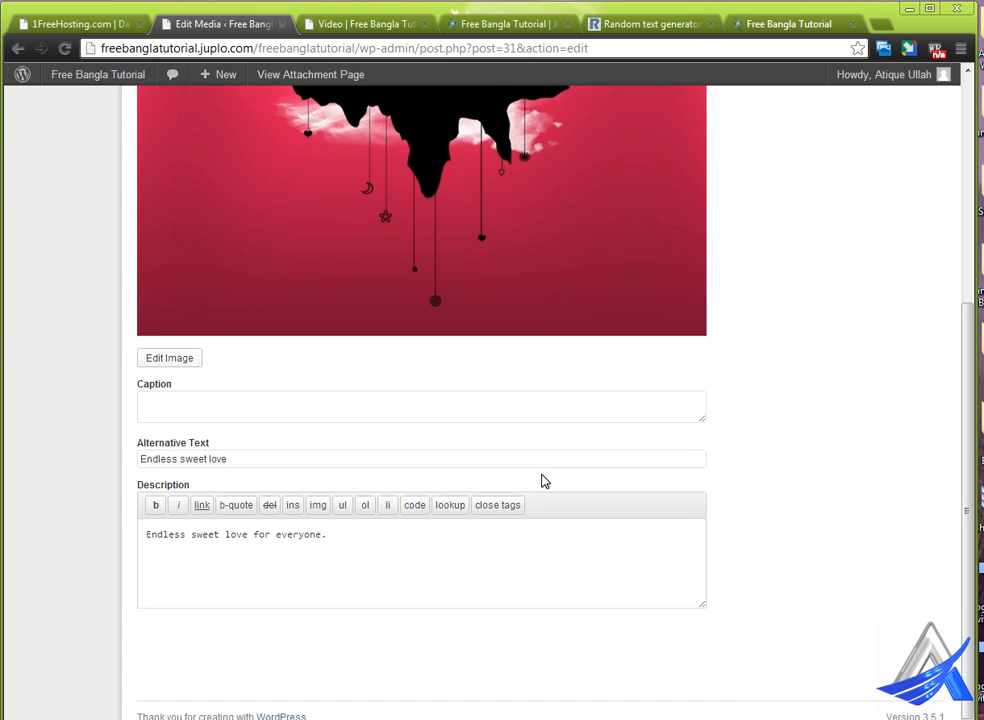
{"action": "scroll", "coordinate": [542, 483], "scroll_direction": "up", "scroll_amount": 3}
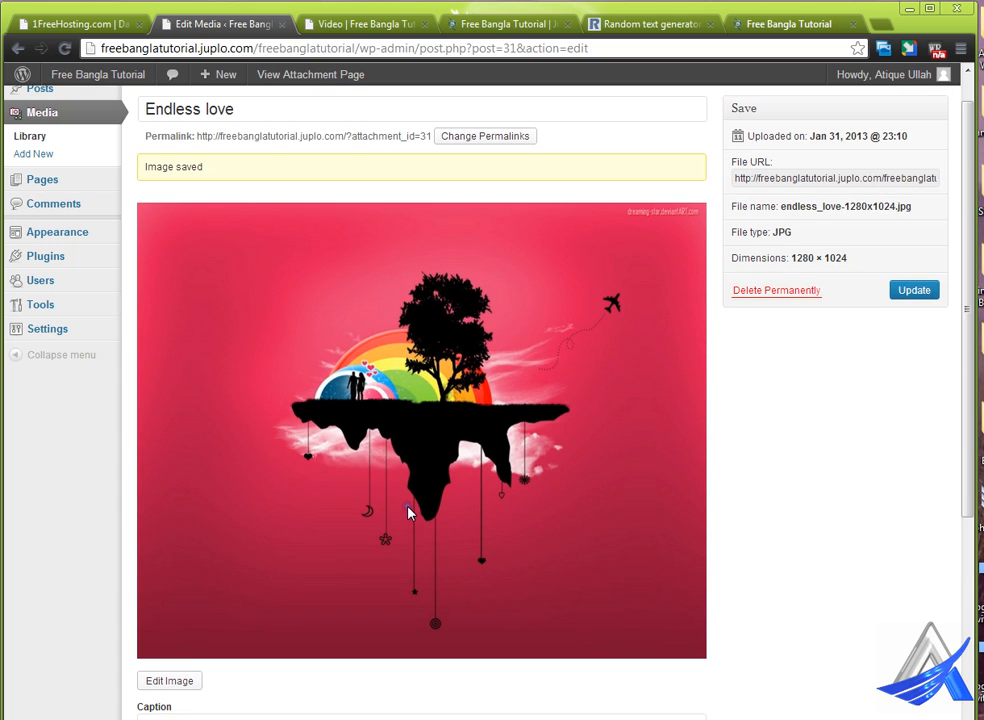
{"action": "scroll", "coordinate": [408, 513], "scroll_direction": "down", "scroll_amount": 2}
{"action": "left_click", "coordinate": [182, 518]}
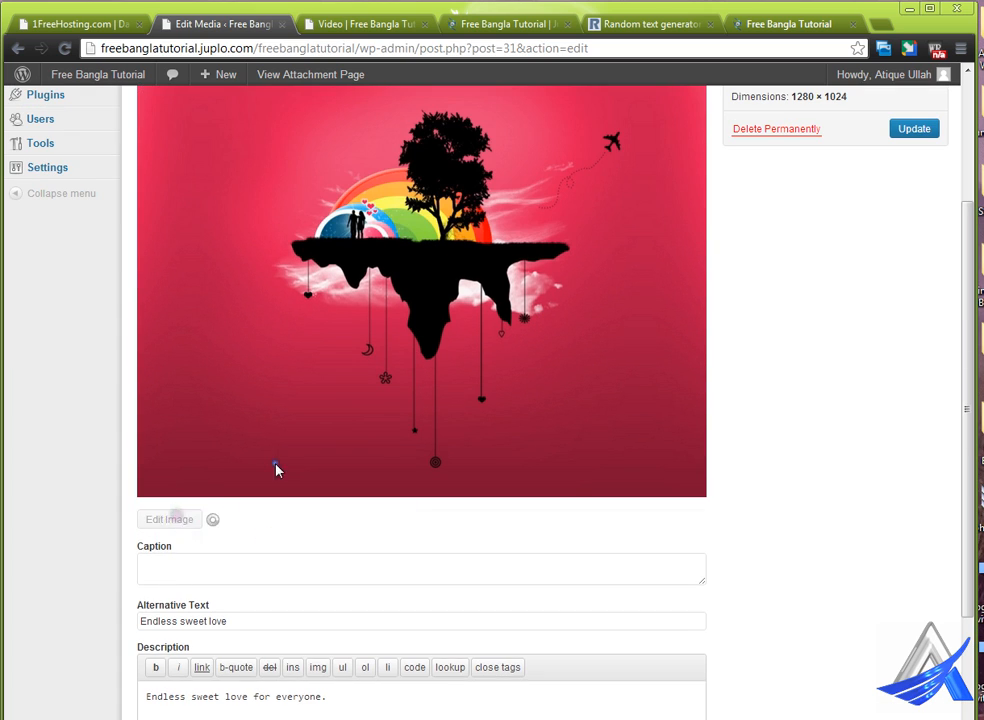
{"action": "scroll", "coordinate": [353, 432], "scroll_direction": "up", "scroll_amount": 2}
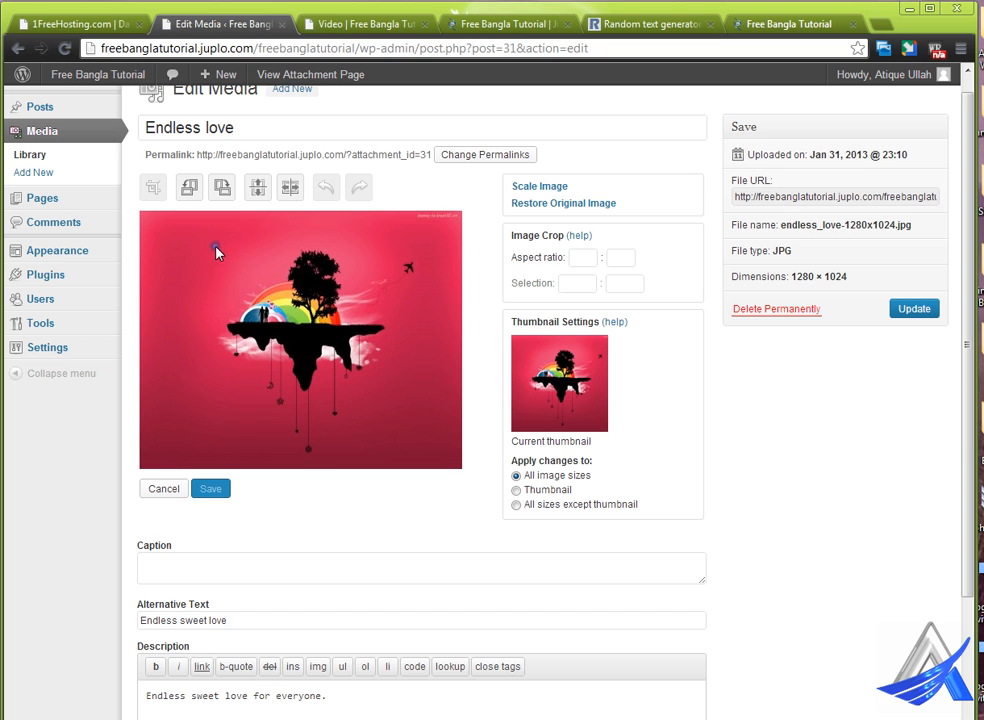
{"action": "left_click_drag", "start_coordinate": [199, 240], "coordinate": [431, 422]}
{"action": "left_click", "coordinate": [580, 258]}
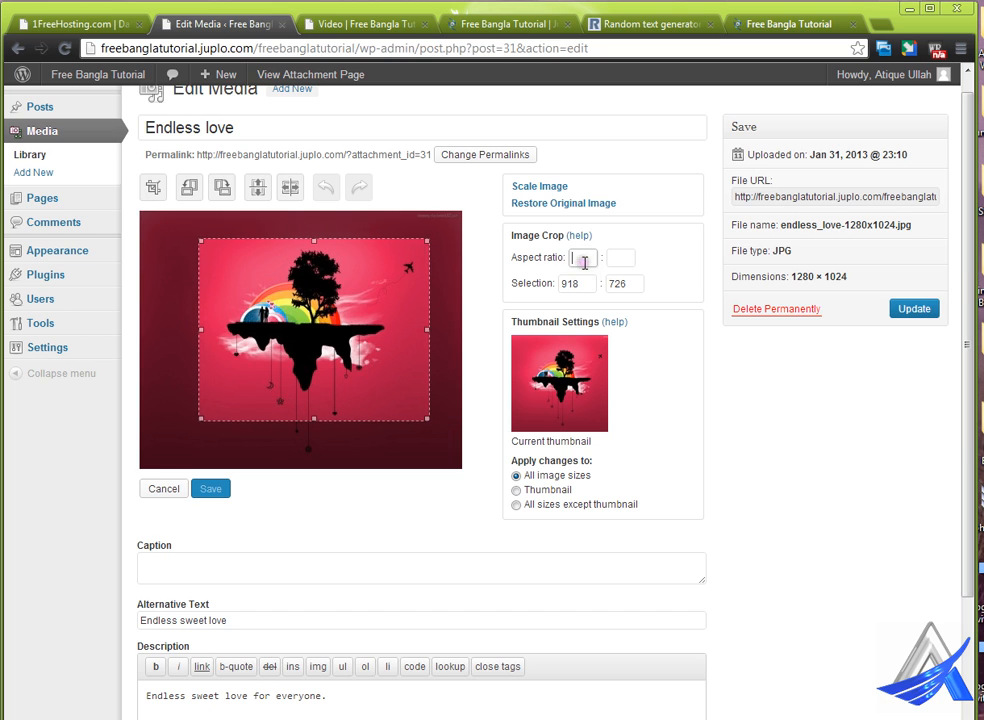
{"action": "type", "text": "1"}
{"action": "left_click", "coordinate": [620, 260]}
{"action": "type", "text": "1"}
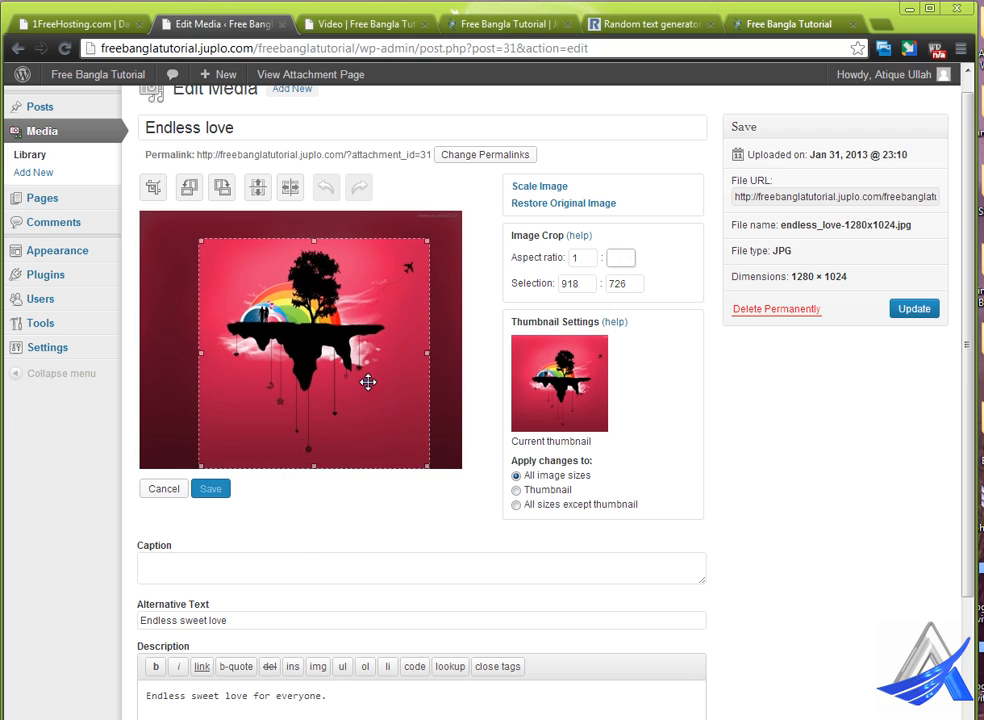
{"action": "left_click_drag", "start_coordinate": [367, 382], "coordinate": [374, 360]}
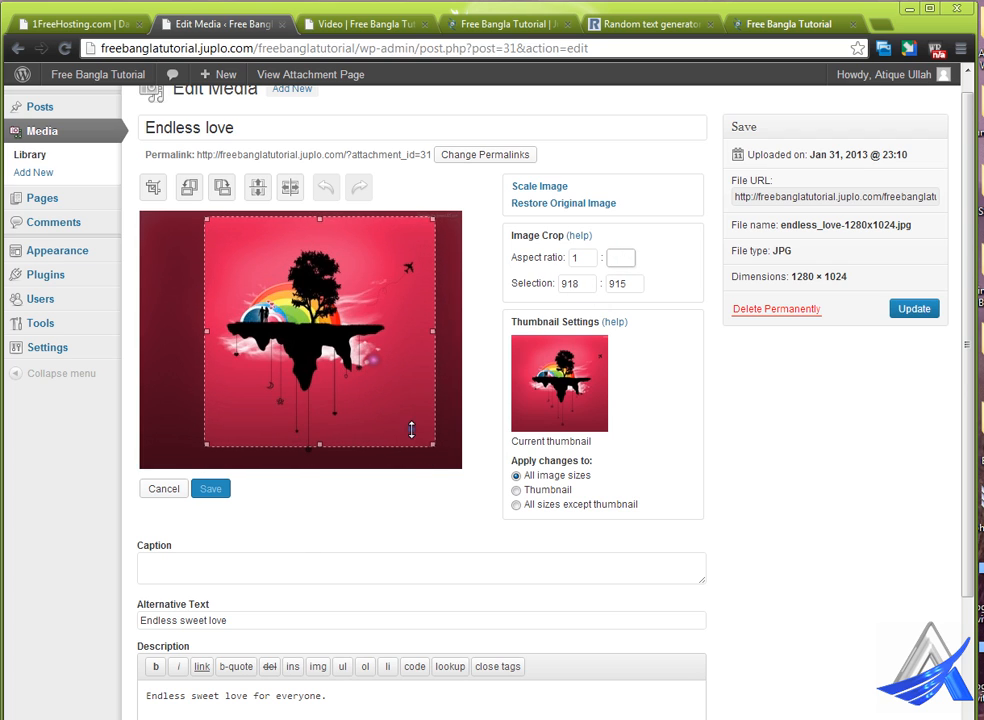
Shrink the crop selection with a 1:1 aspect ratio and move it over the floating island.
{"action": "left_click_drag", "start_coordinate": [430, 443], "coordinate": [361, 378]}
{"action": "left_click", "coordinate": [620, 258]}
{"action": "type", "text": "1"}
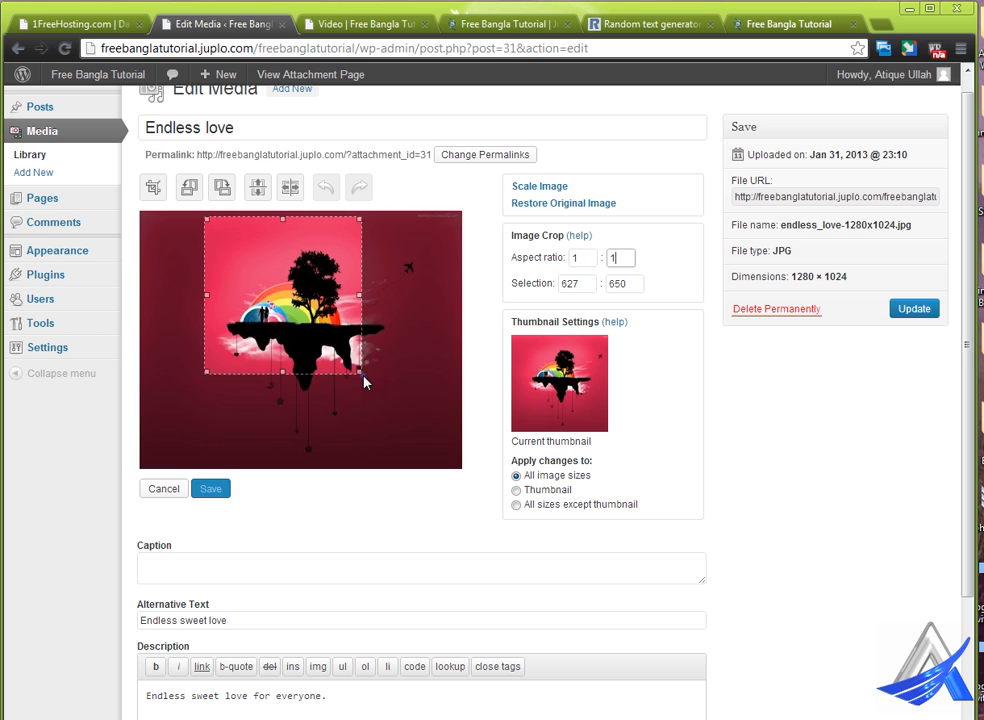
{"action": "mouse_move", "coordinate": [359, 373]}
{"action": "left_mouse_down"}
{"action": "mouse_move", "coordinate": [352, 340]}
{"action": "mouse_move", "coordinate": [305, 318]}
{"action": "mouse_move", "coordinate": [322, 345]}
{"action": "mouse_move", "coordinate": [367, 347]}
{"action": "mouse_move", "coordinate": [353, 349]}
{"action": "left_mouse_up"}
{"action": "left_click_drag", "start_coordinate": [289, 304], "coordinate": [315, 330]}
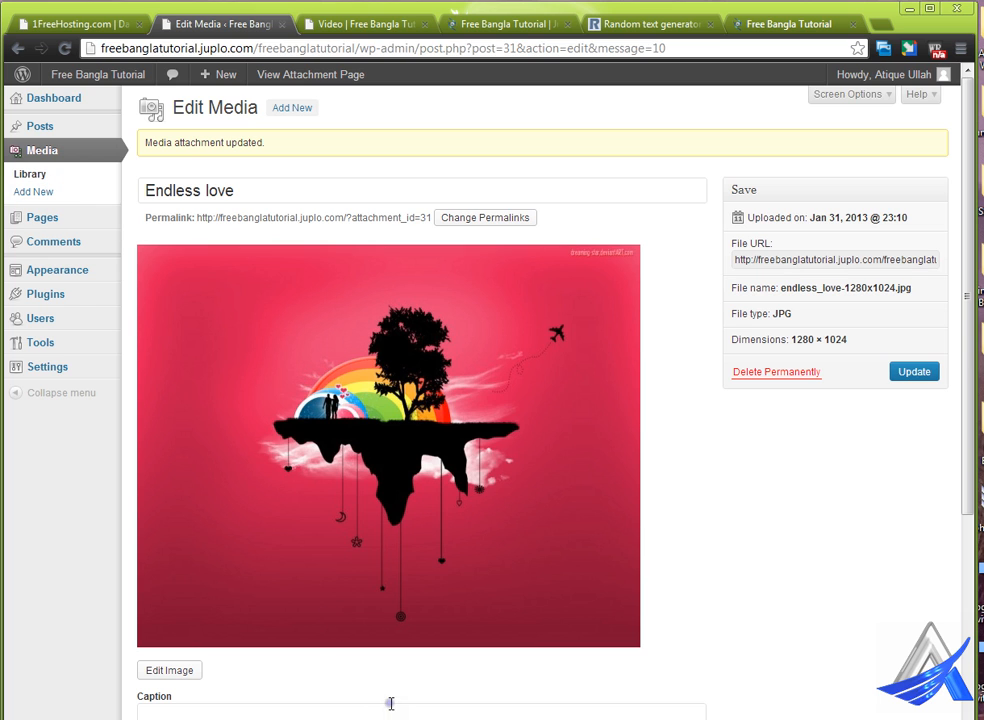
Switch to FileZilla and open the remote uploads folder under freebanglatutorial/wp-content.
{"action": "left_click", "coordinate": [419, 718]}
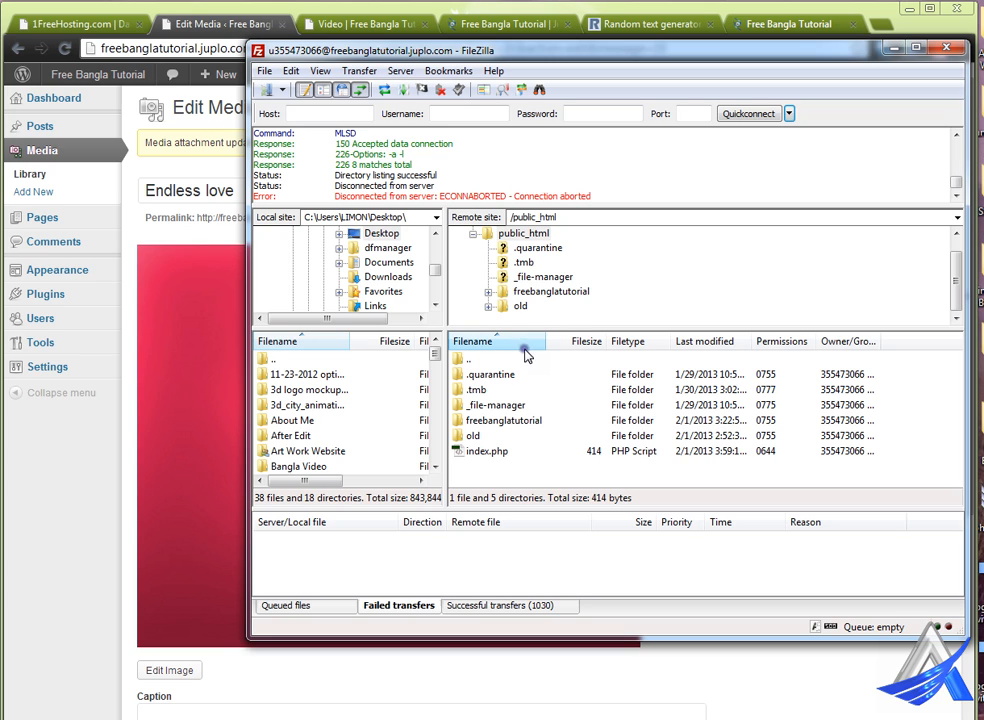
{"action": "left_click", "coordinate": [571, 294]}
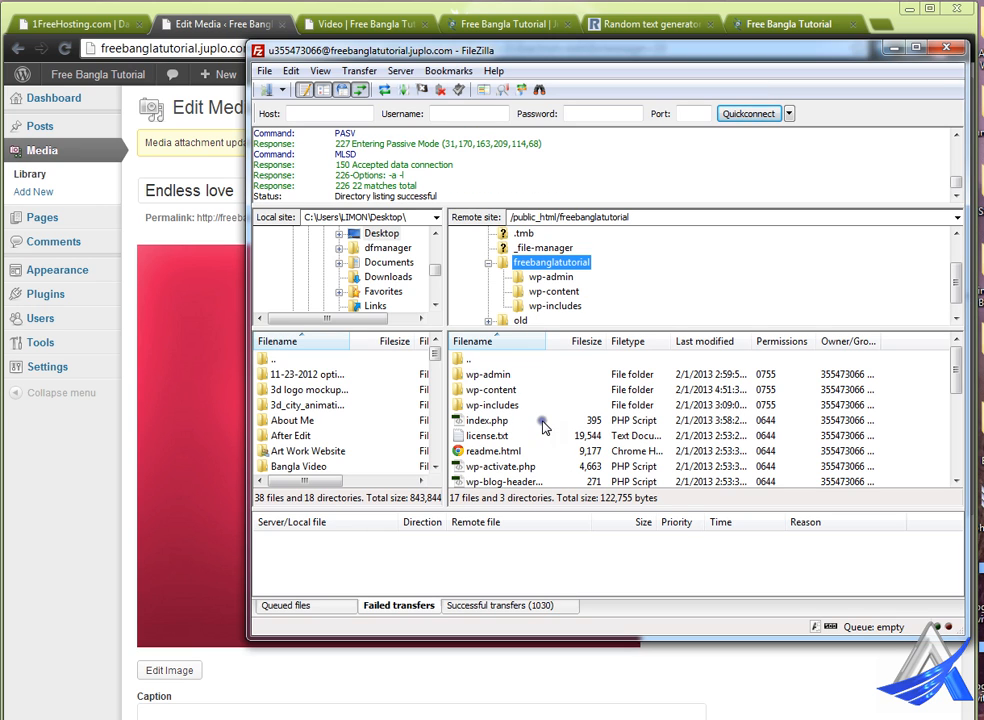
{"action": "double_click", "coordinate": [505, 391]}
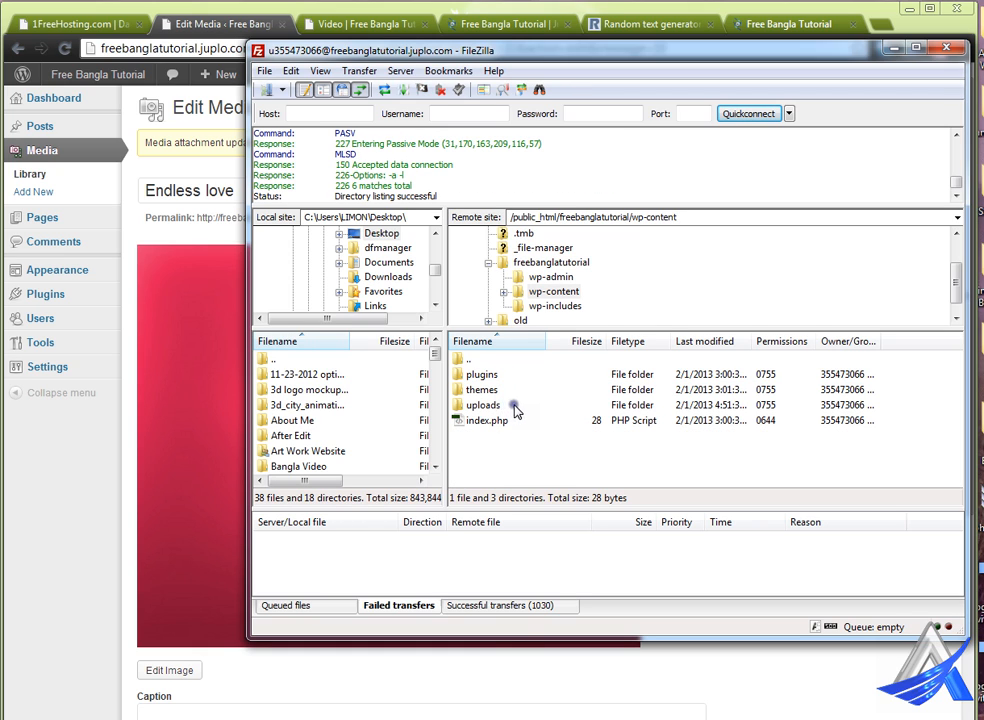
{"action": "left_click", "coordinate": [505, 406]}
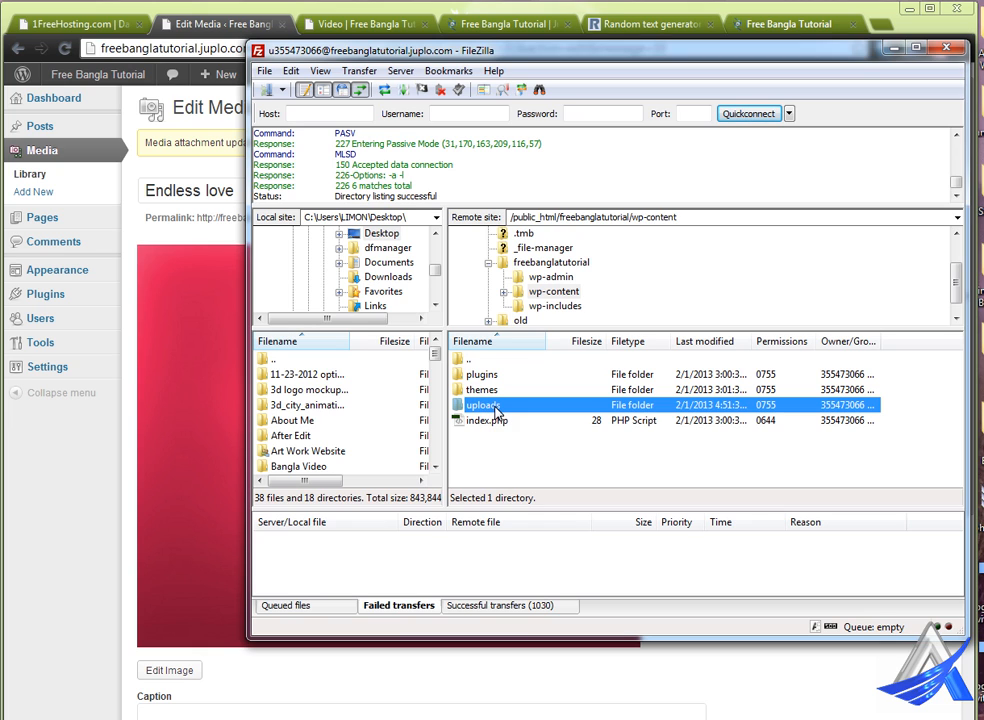
{"action": "double_click", "coordinate": [494, 406]}
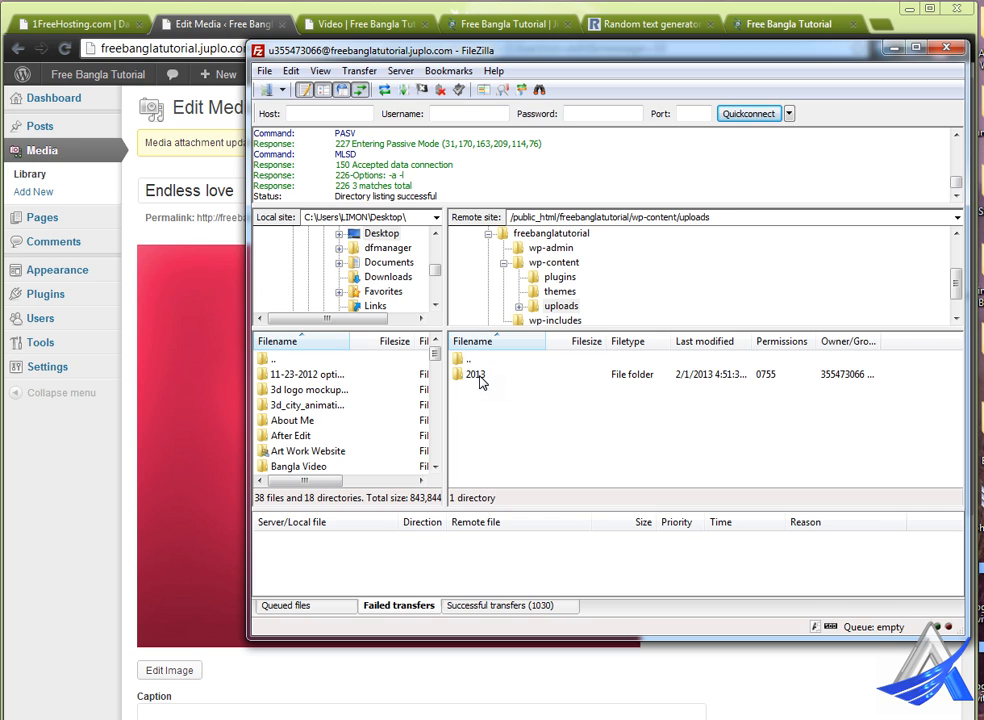
Open the 2013/01 folder, widen the filename column and select 2010_marussia_b1-1280x1024.jpg.
{"action": "double_click", "coordinate": [476, 376]}
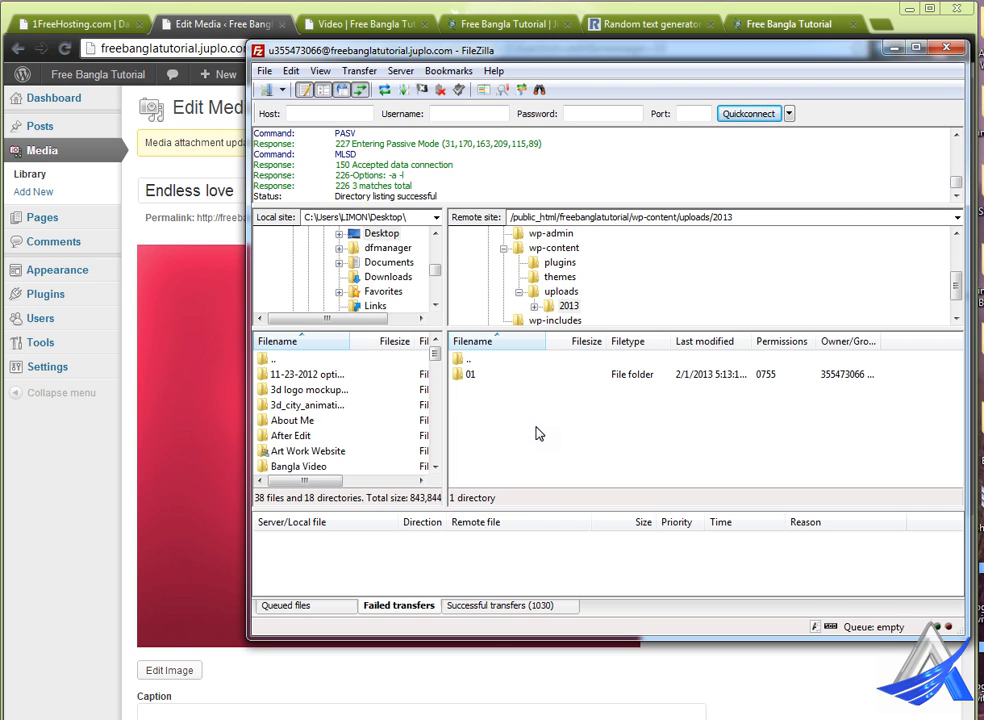
{"action": "double_click", "coordinate": [479, 377]}
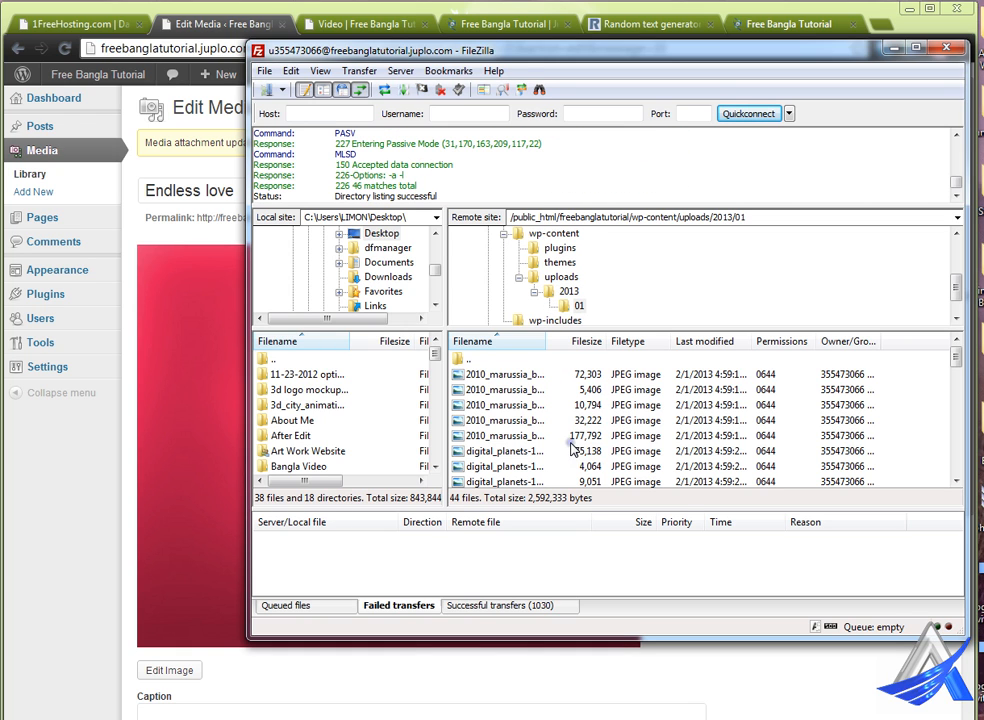
{"action": "left_click_drag", "start_coordinate": [546, 342], "coordinate": [670, 359]}
{"action": "left_click", "coordinate": [510, 437]}
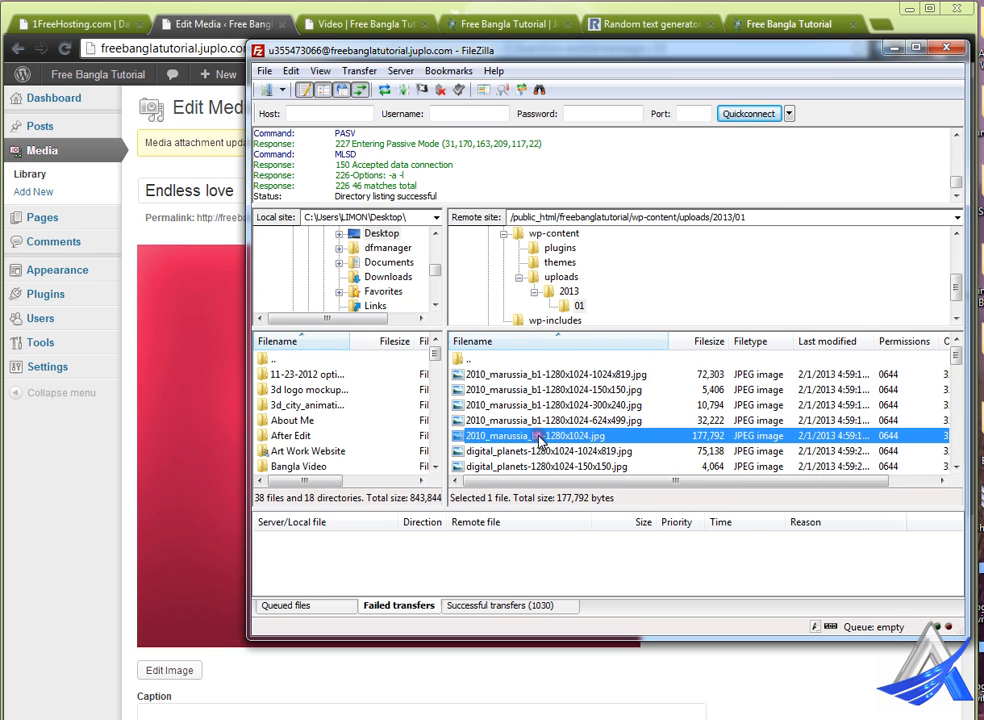